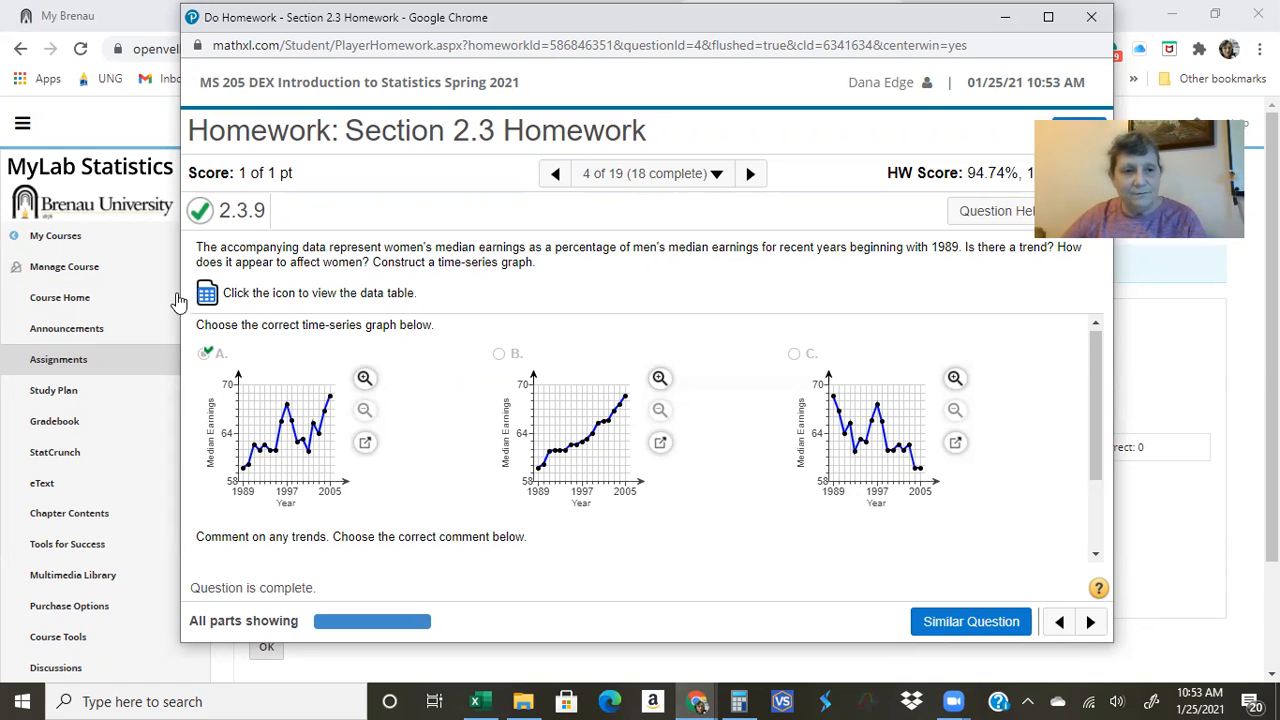
Step: View the median earnings data table of question 2.3.9 and open its full data set in StatCrunch
{"action": "key", "text": "Return"}
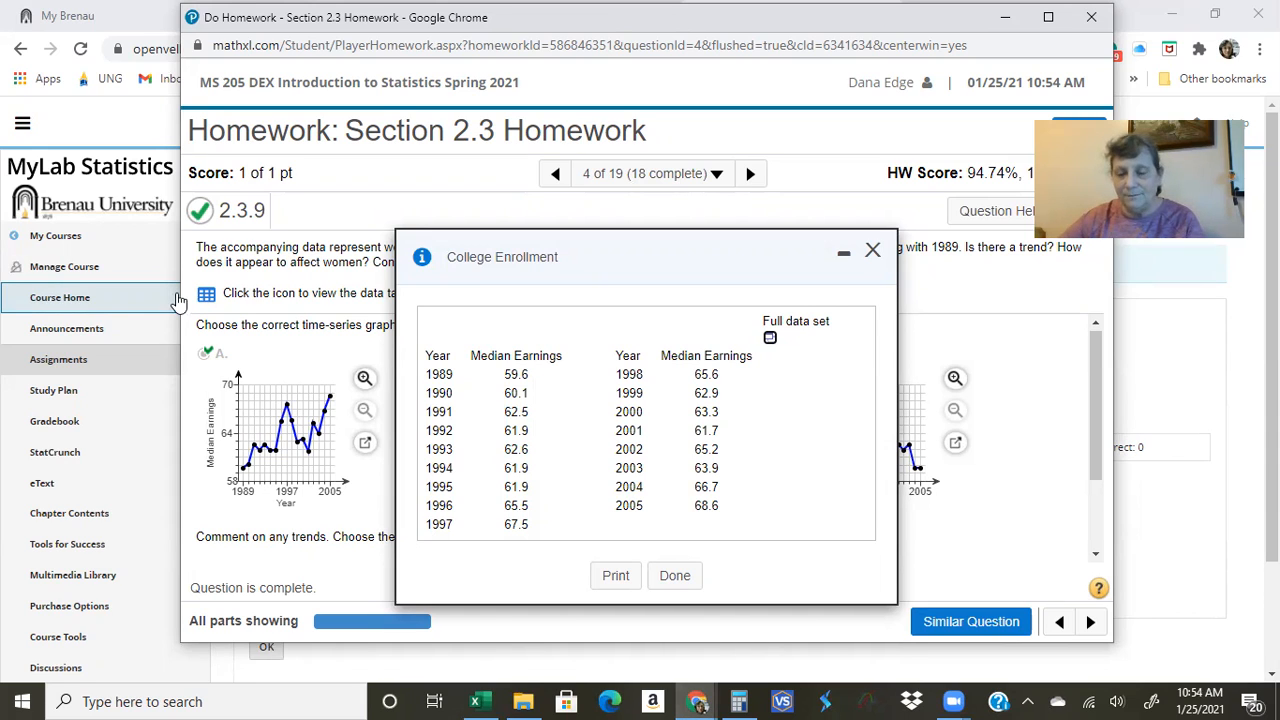
{"action": "left_click", "coordinate": [770, 338]}
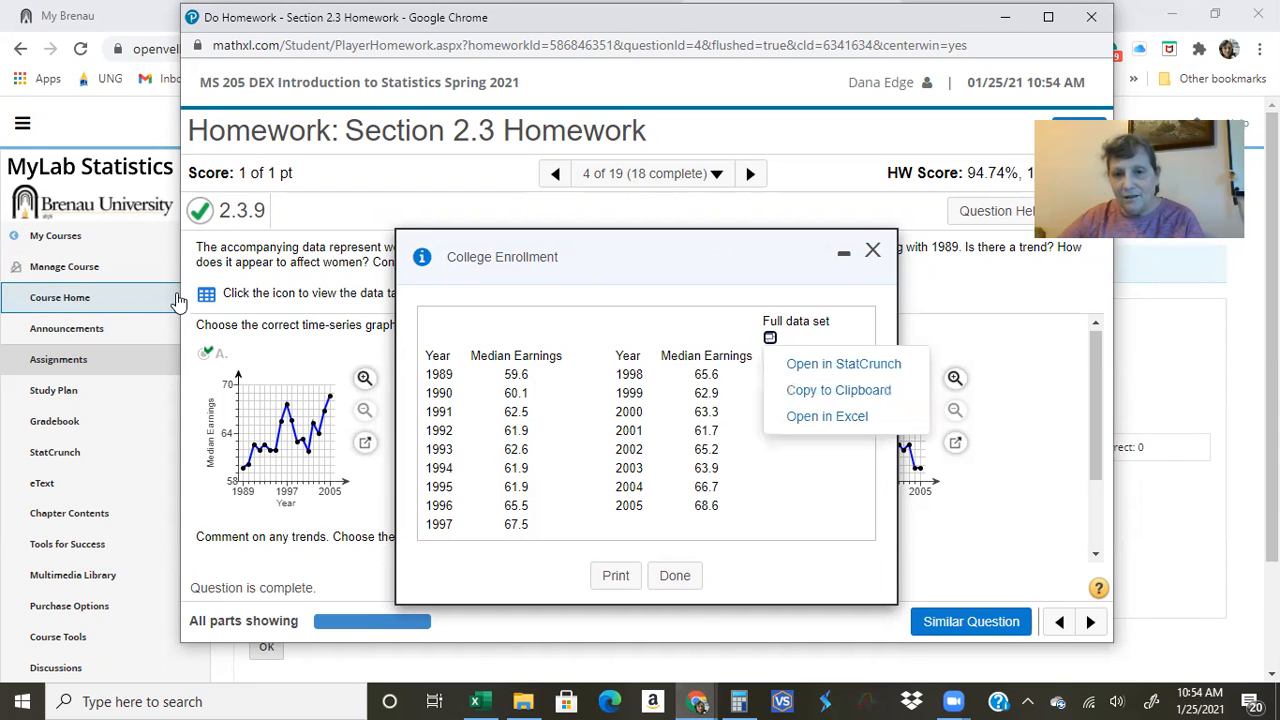
{"action": "left_click", "coordinate": [843, 364]}
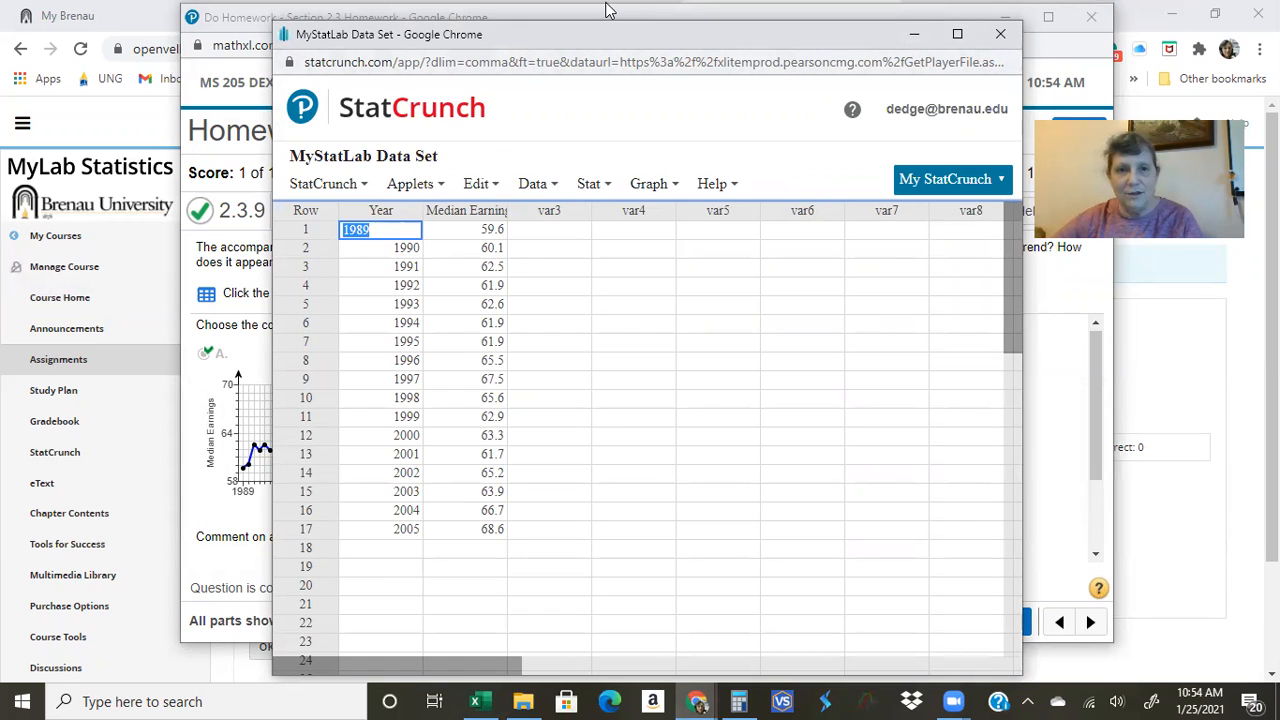
Step: Arrange the StatCrunch data set on the right half of the screen and the Section 2.3 homework on the left half
{"action": "left_click", "coordinate": [606, 10]}
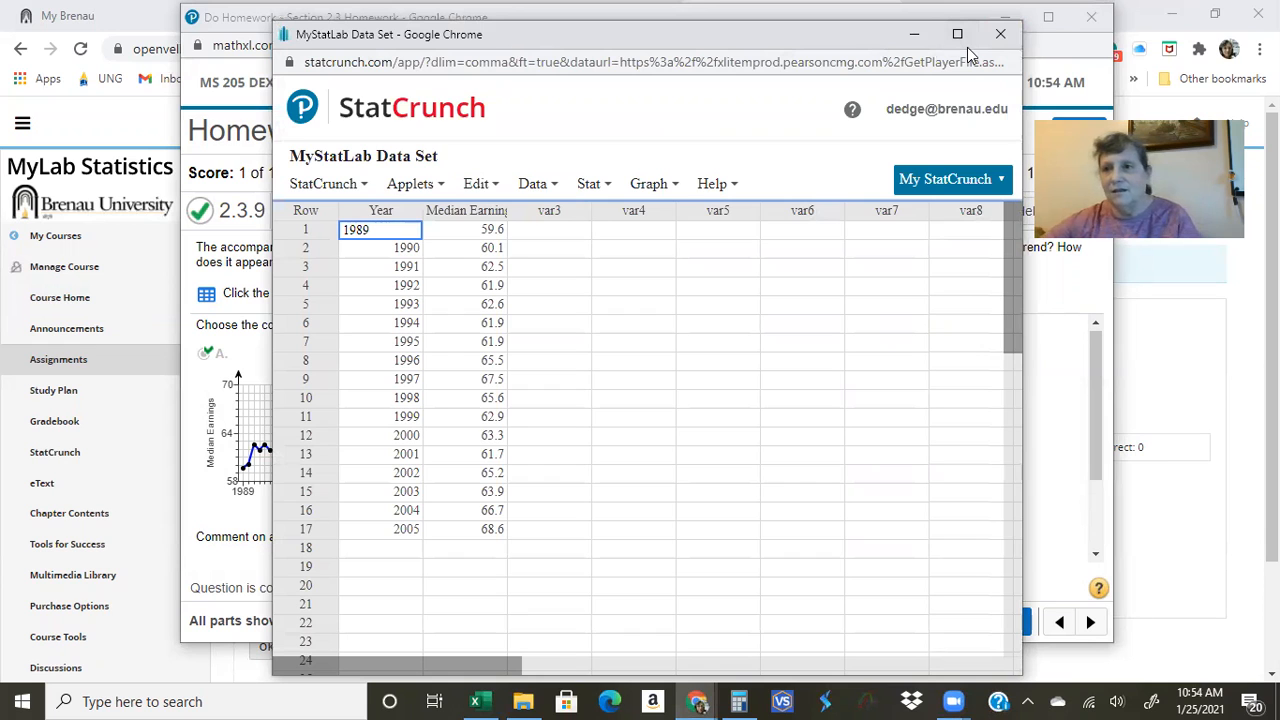
{"action": "left_click_drag", "start_coordinate": [967, 47], "coordinate": [1278, 2]}
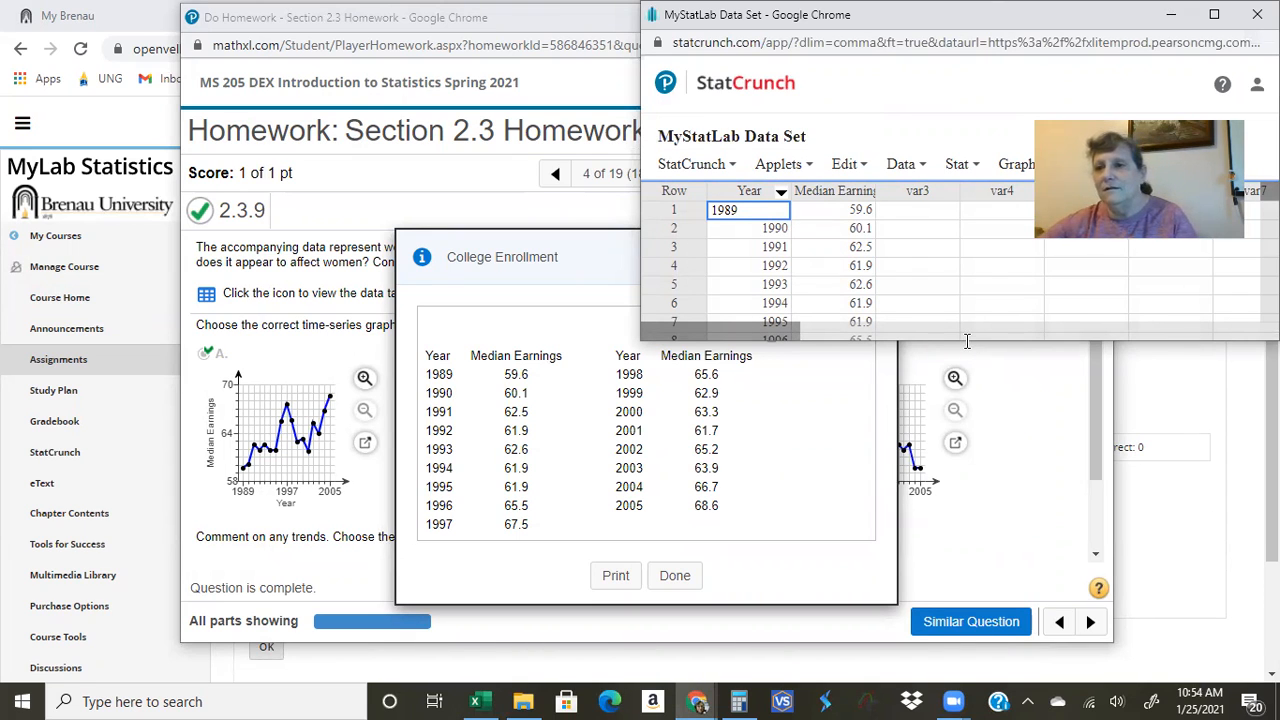
{"action": "key", "text": "super+Down"}
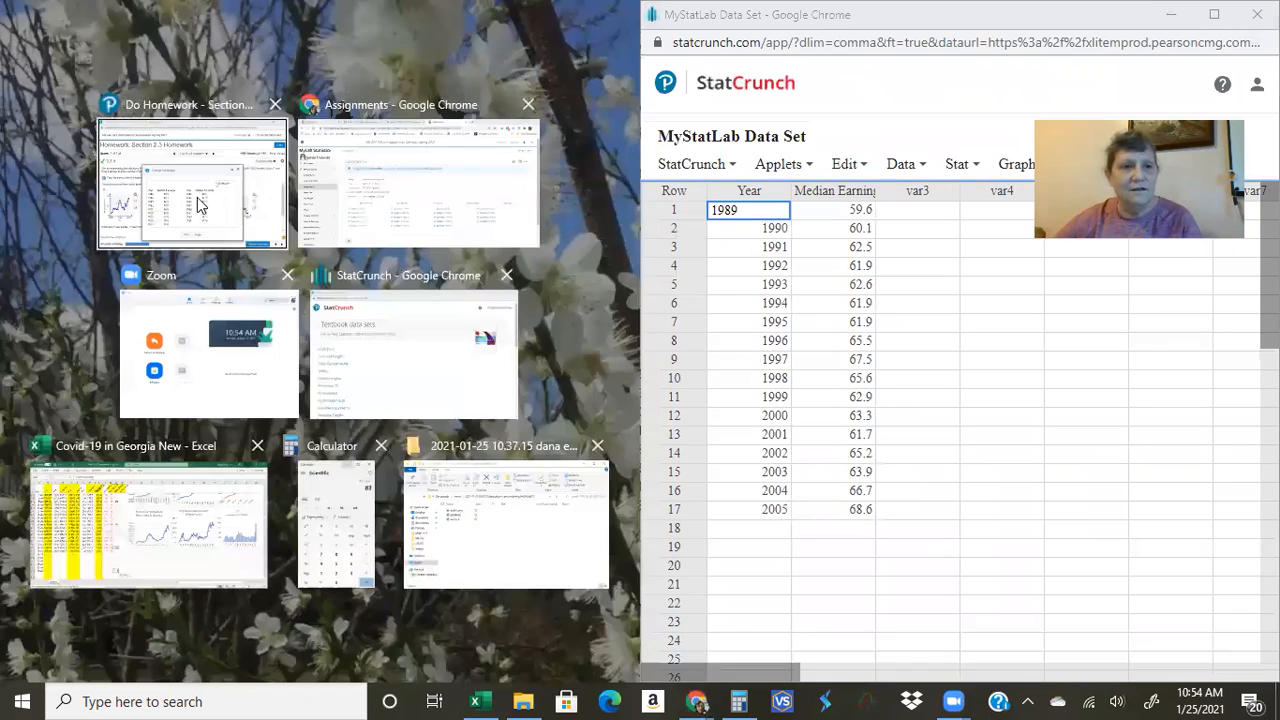
{"action": "left_click", "coordinate": [214, 202]}
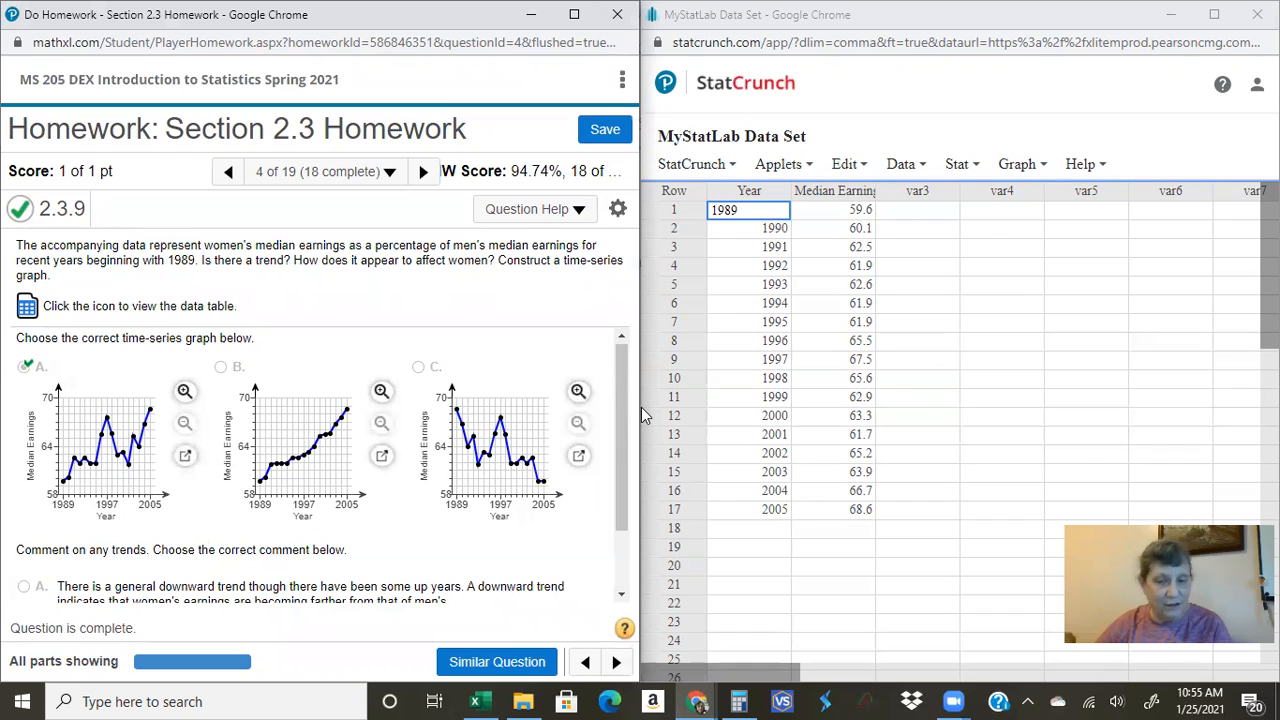
Step: Start a scatter plot with Year as the X variable and Median Earnings as the Y variable
{"action": "left_click", "coordinate": [1022, 164]}
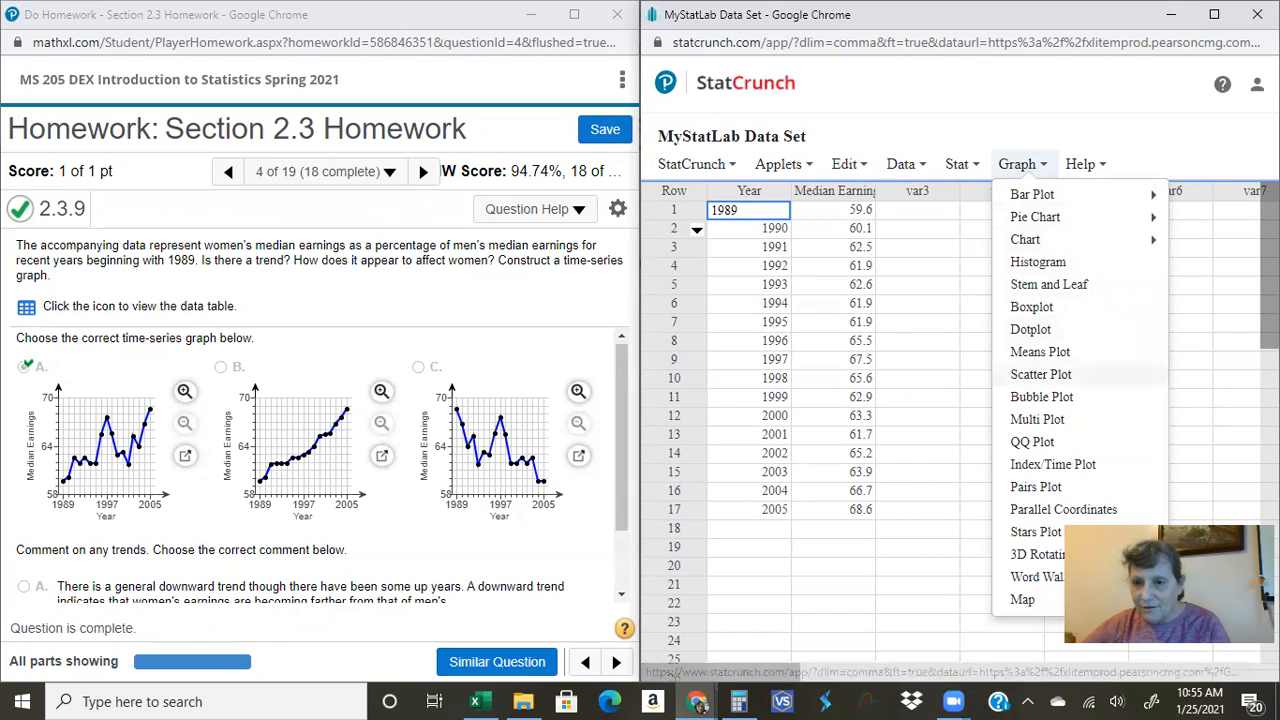
{"action": "left_click", "coordinate": [1041, 375]}
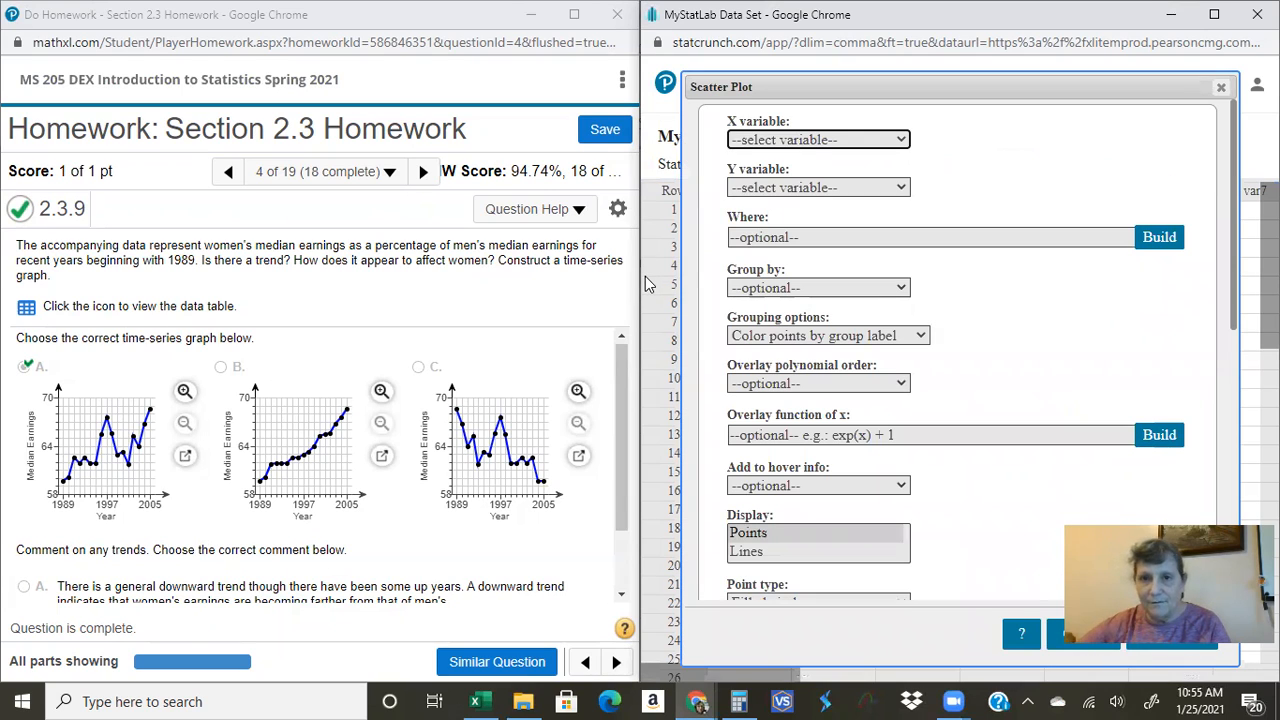
{"action": "left_click", "coordinate": [820, 140]}
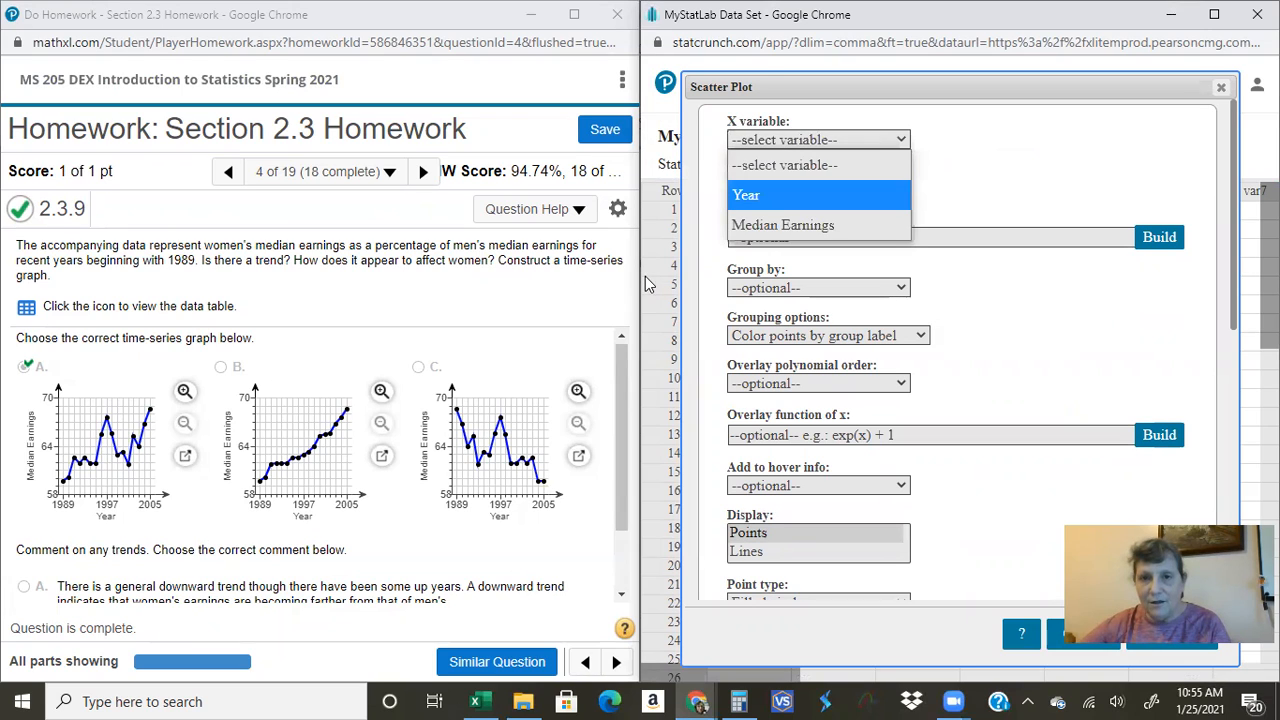
{"action": "left_click", "coordinate": [746, 195]}
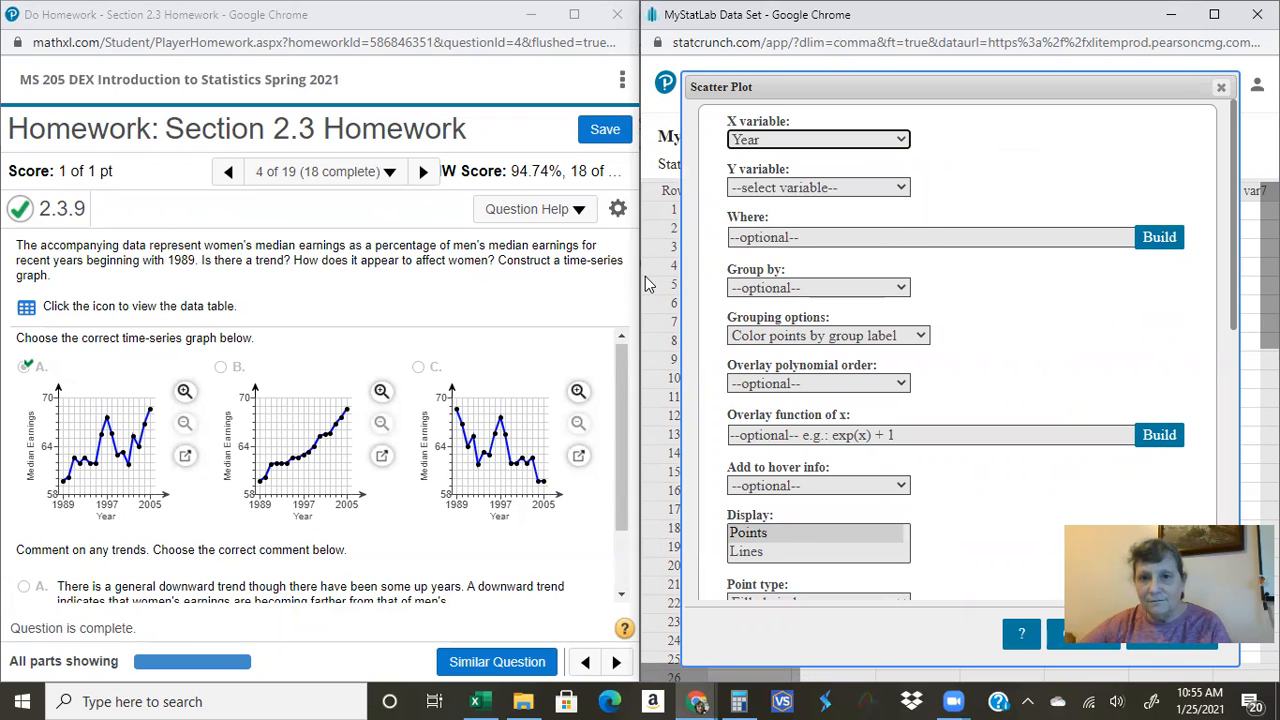
{"action": "left_click", "coordinate": [818, 187]}
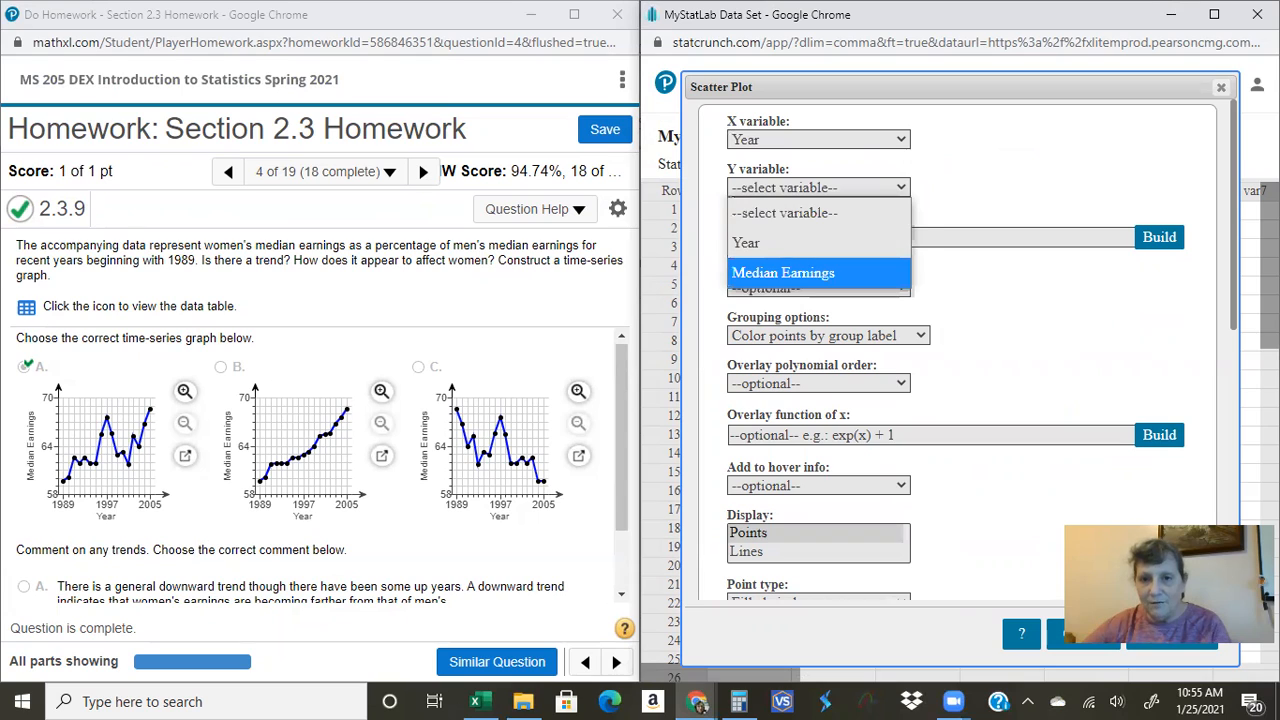
{"action": "left_click", "coordinate": [783, 272]}
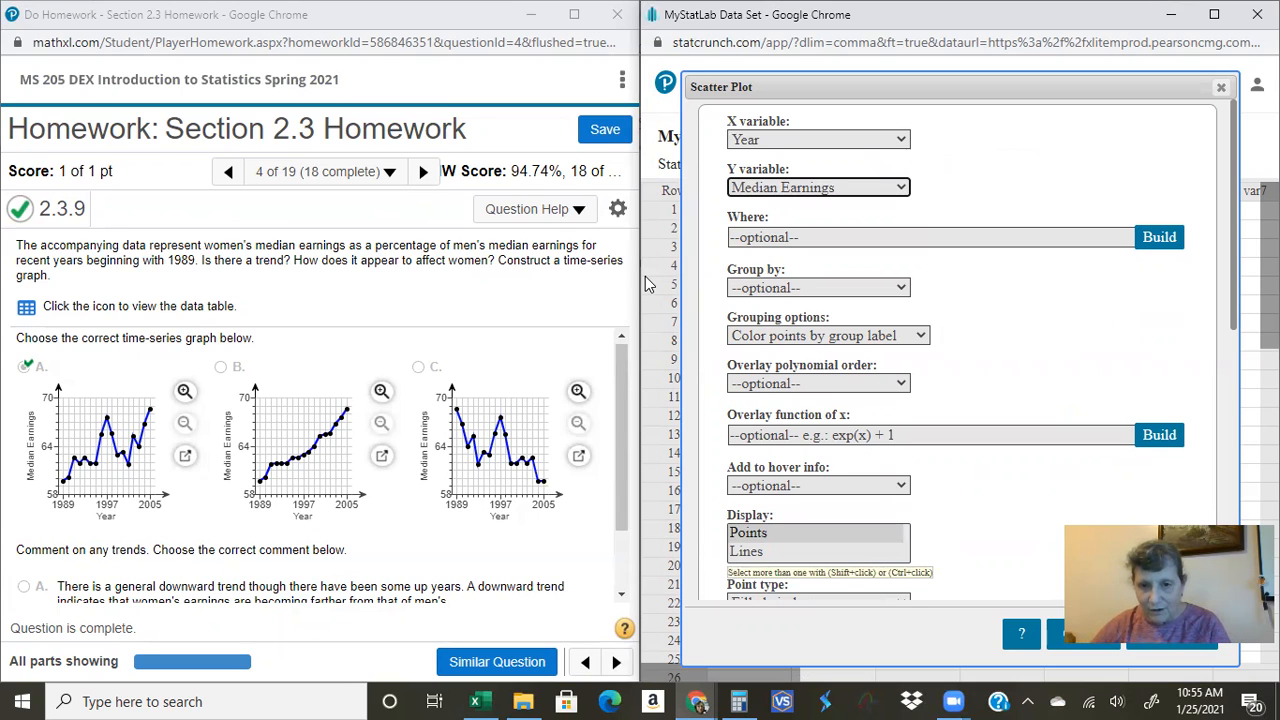
Step: Set the scatter plot to display both points and lines, and compute the time-series graph
{"action": "left_click", "coordinate": [746, 552], "text": "shift"}
{"action": "left_click", "coordinate": [748, 533]}
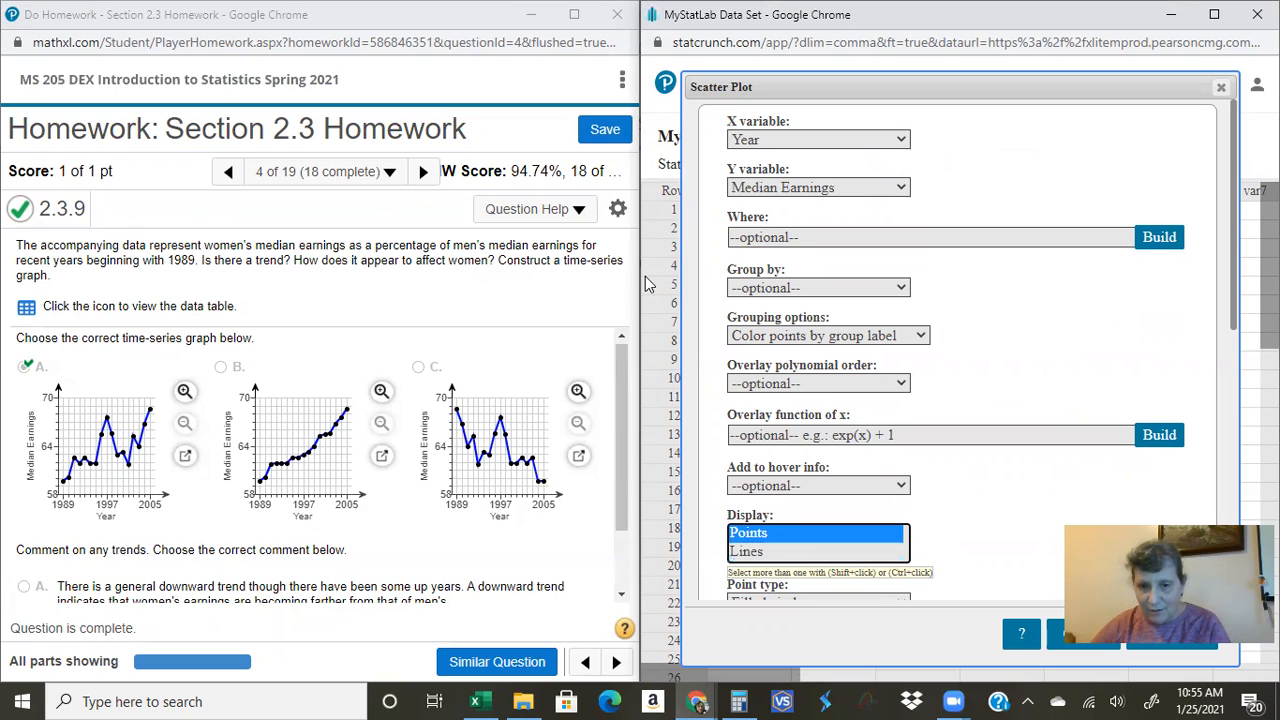
{"action": "left_click", "coordinate": [746, 552], "text": "shift"}
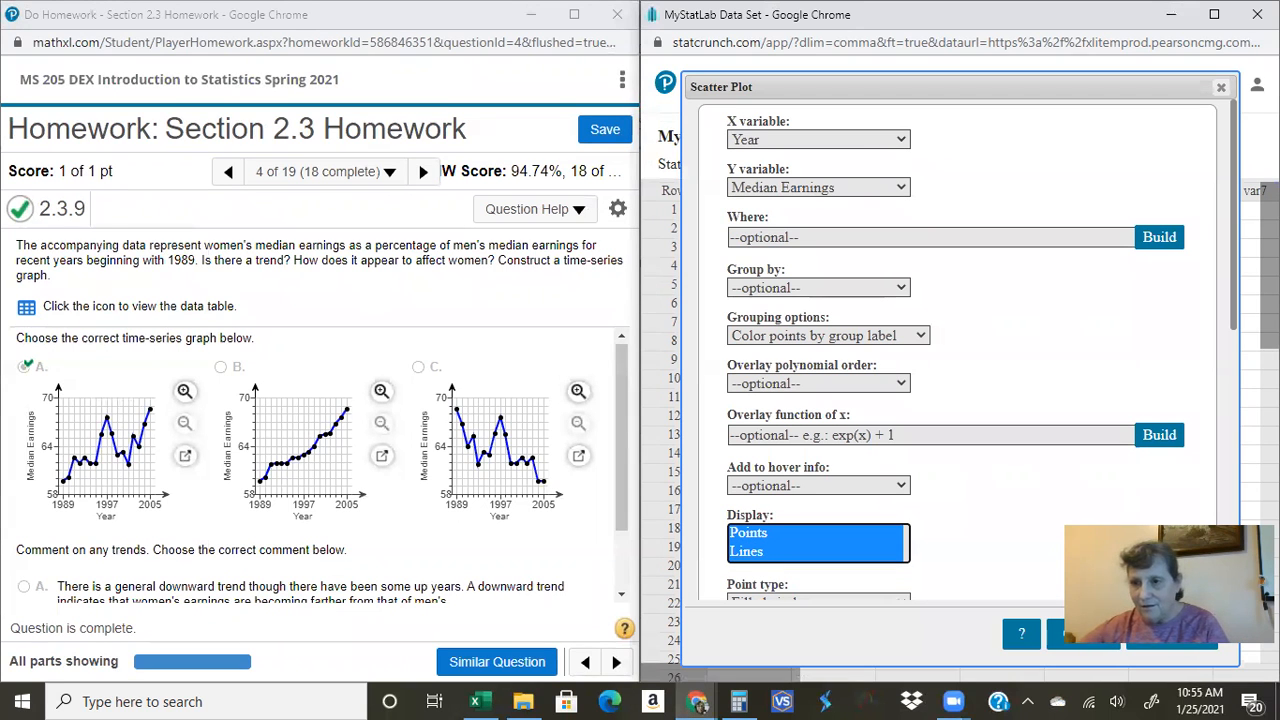
{"action": "scroll", "coordinate": [960, 350], "scroll_direction": "down", "scroll_amount": 3}
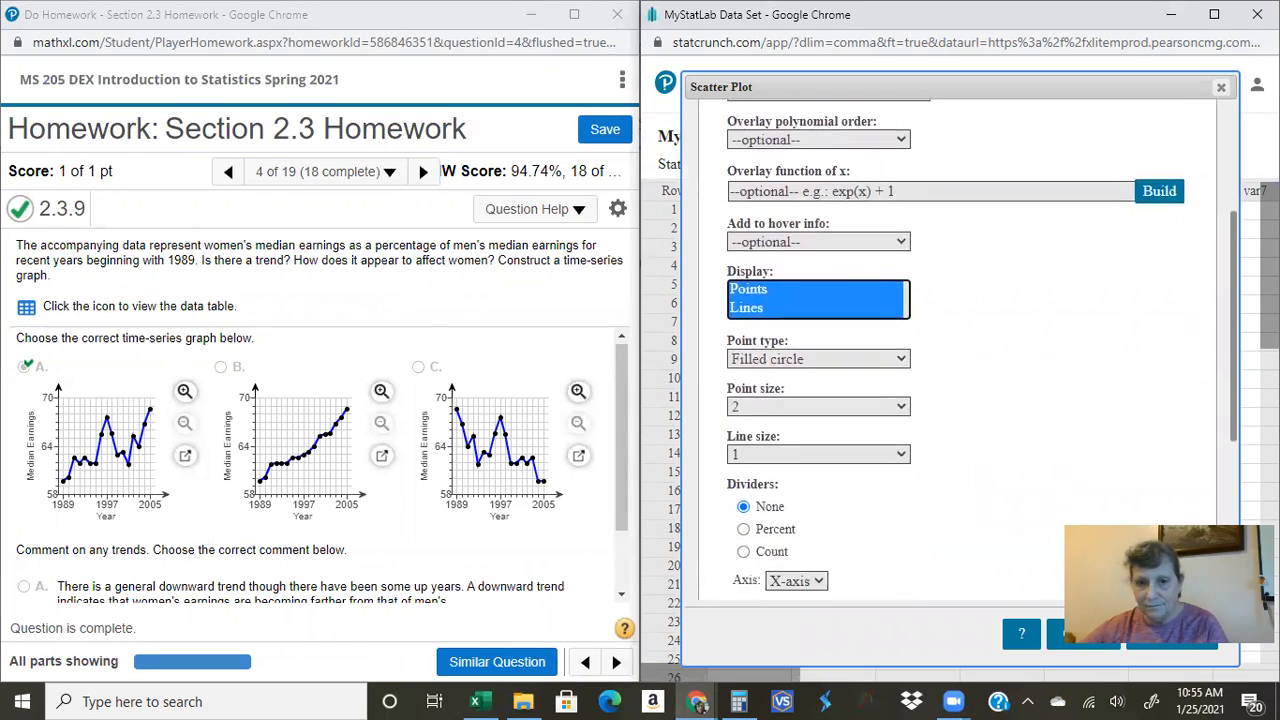
{"action": "scroll", "coordinate": [960, 350], "scroll_direction": "down", "scroll_amount": 3}
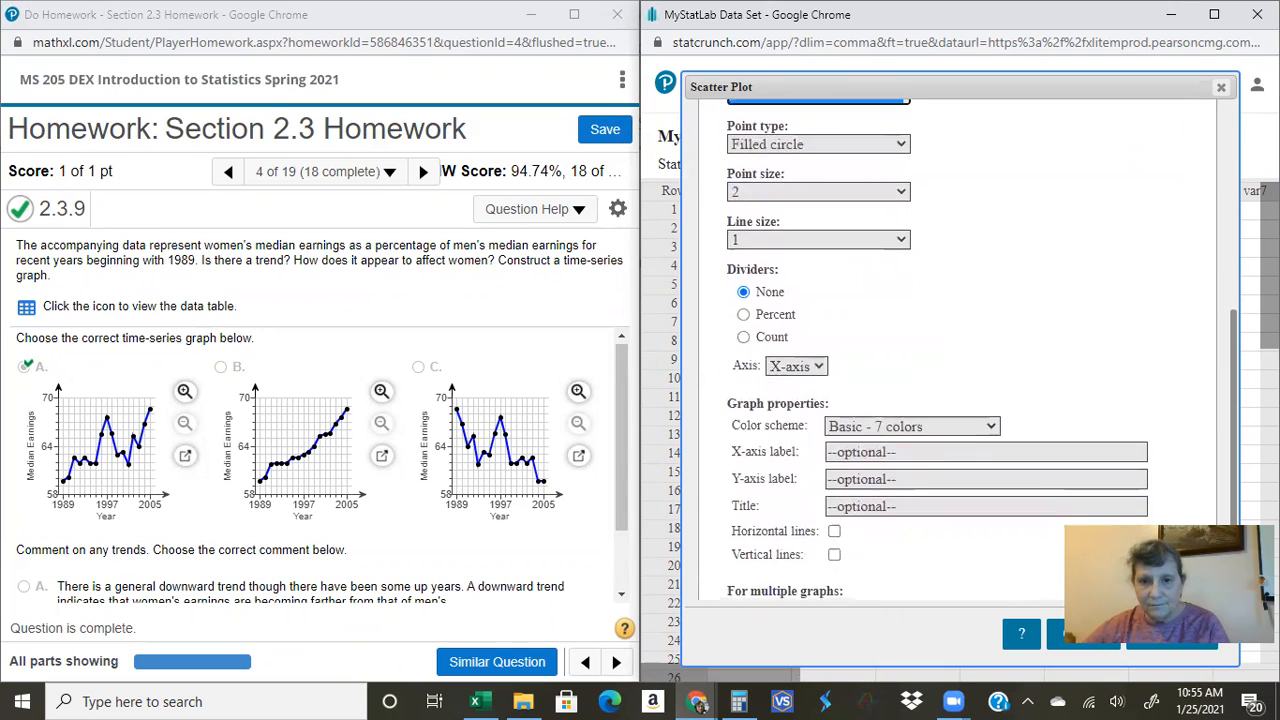
{"action": "scroll", "coordinate": [960, 350], "scroll_direction": "down", "scroll_amount": 1}
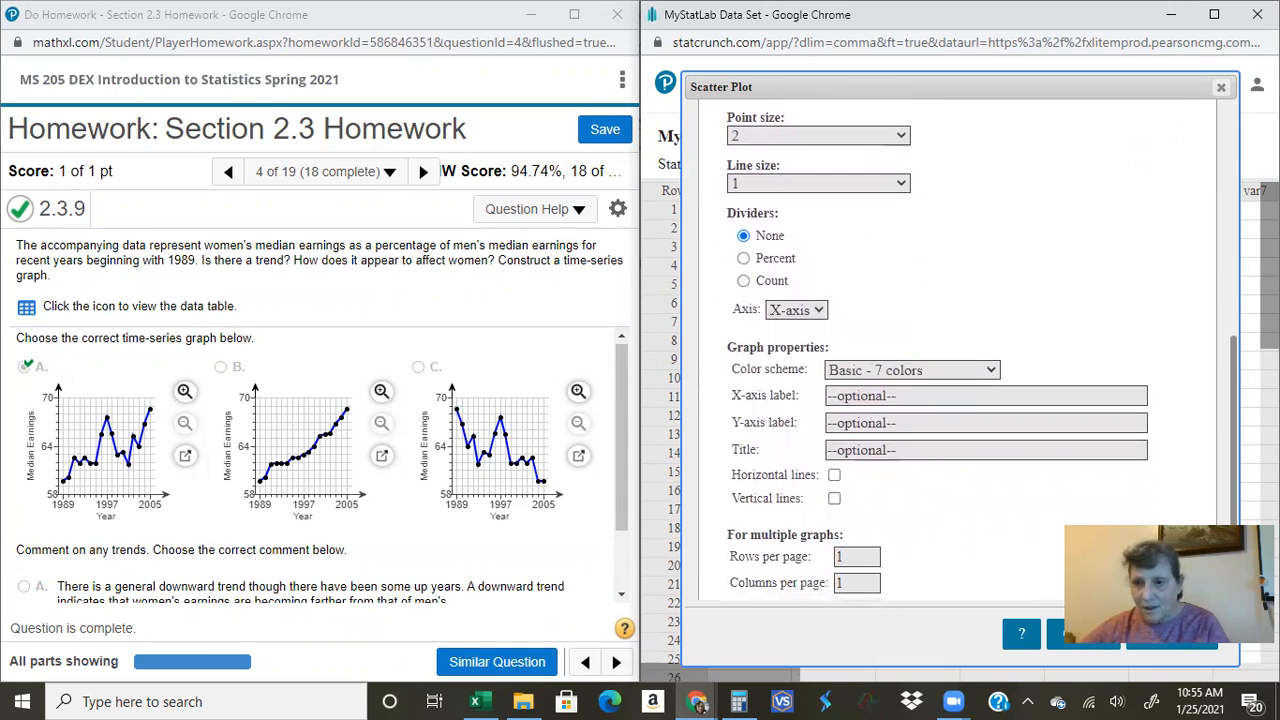
{"action": "scroll", "coordinate": [1207, 508], "scroll_direction": "down", "scroll_amount": 1}
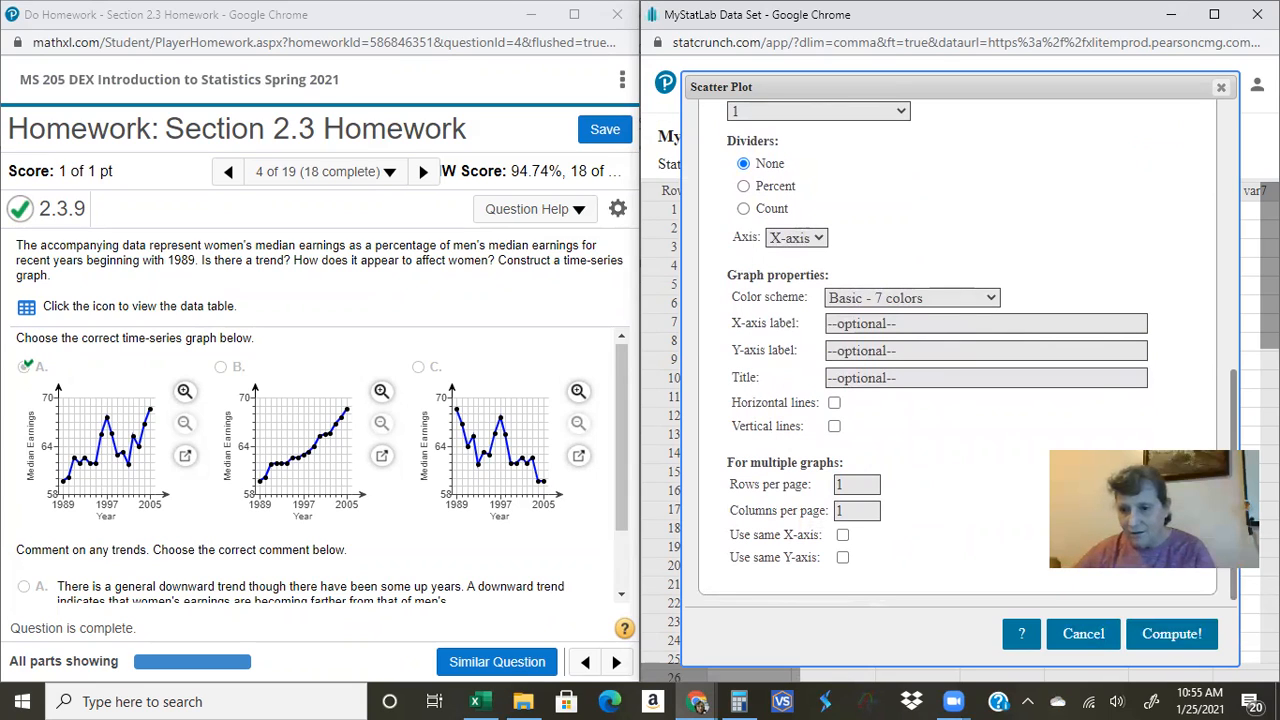
{"action": "left_click", "coordinate": [1171, 634]}
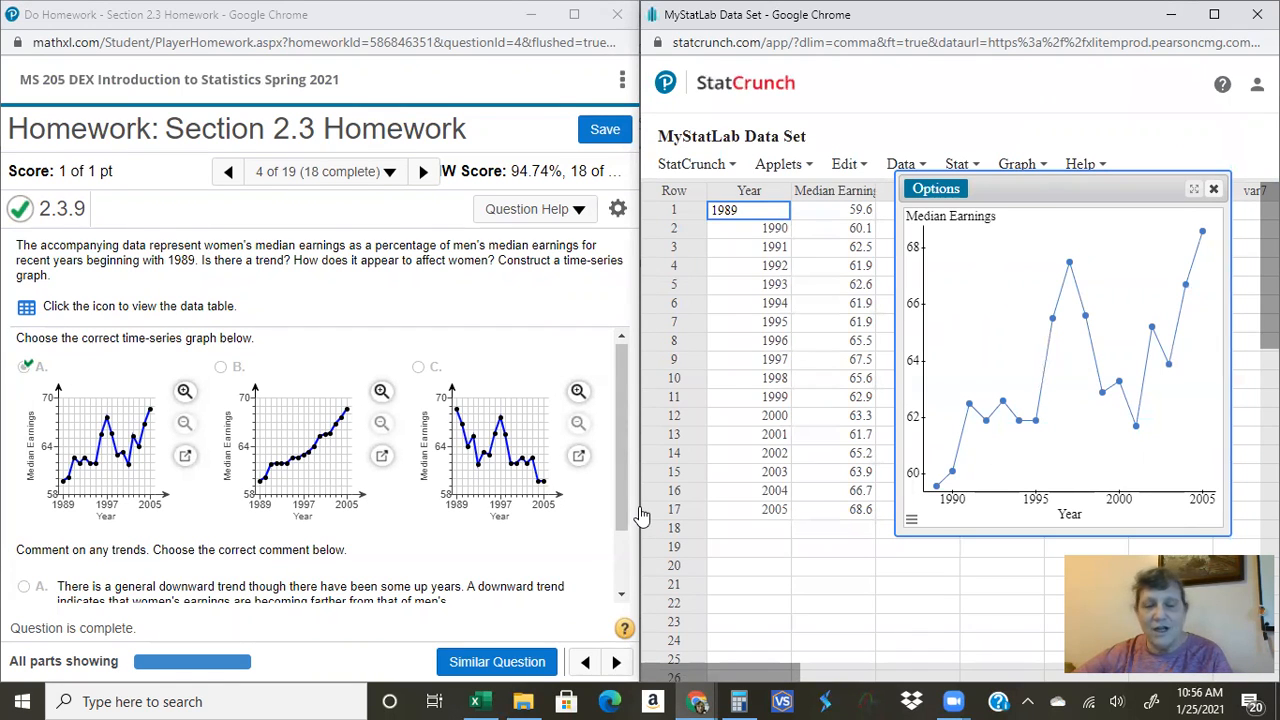
Step: Close the median earnings graph and its StatCrunch data set window
{"action": "left_click", "coordinate": [1213, 189]}
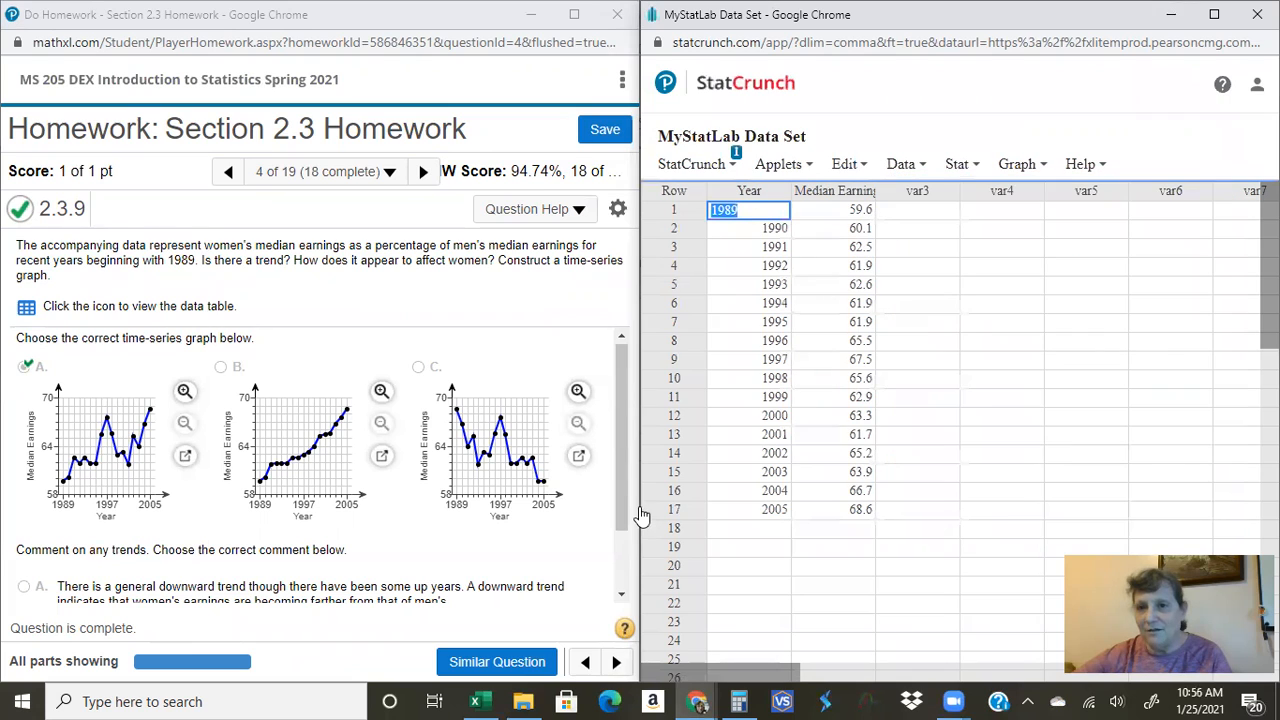
{"action": "left_click", "coordinate": [1257, 14]}
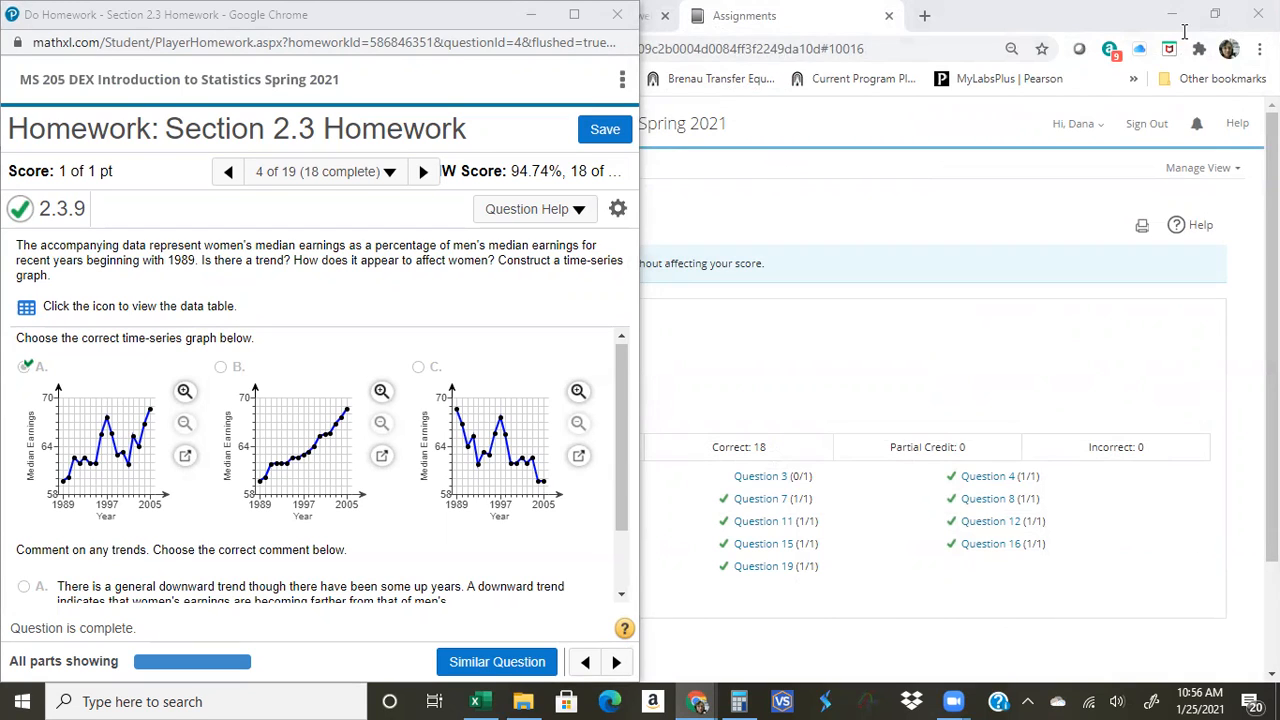
{"action": "left_click", "coordinate": [727, 120]}
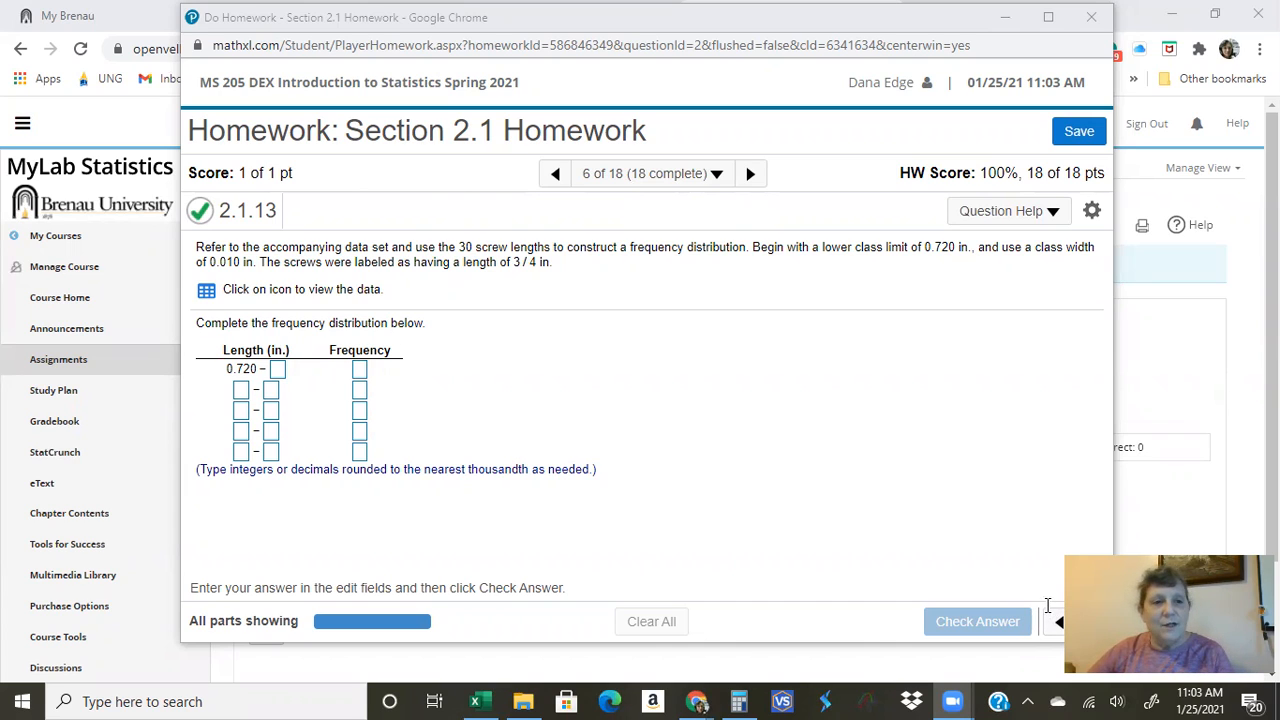
Step: View the screw lengths data table of question 2.1.13 and open the data in StatCrunch
{"action": "left_click", "coordinate": [206, 290]}
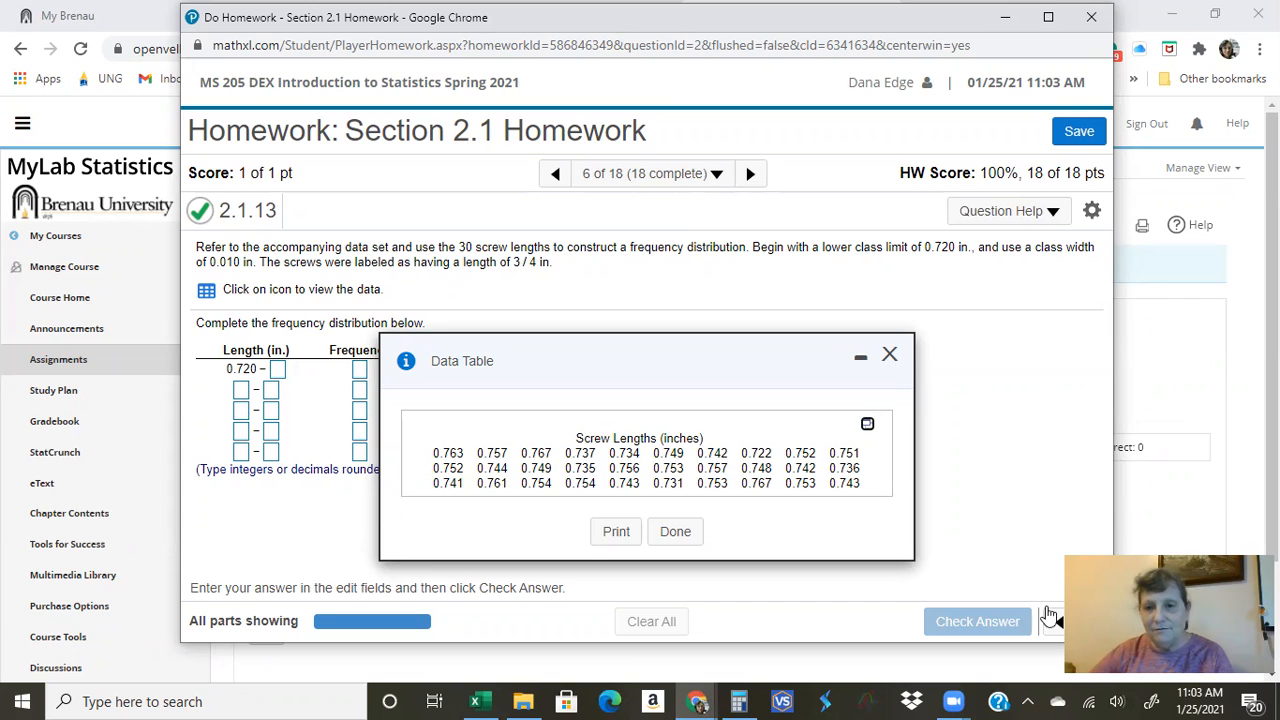
{"action": "left_click", "coordinate": [867, 424]}
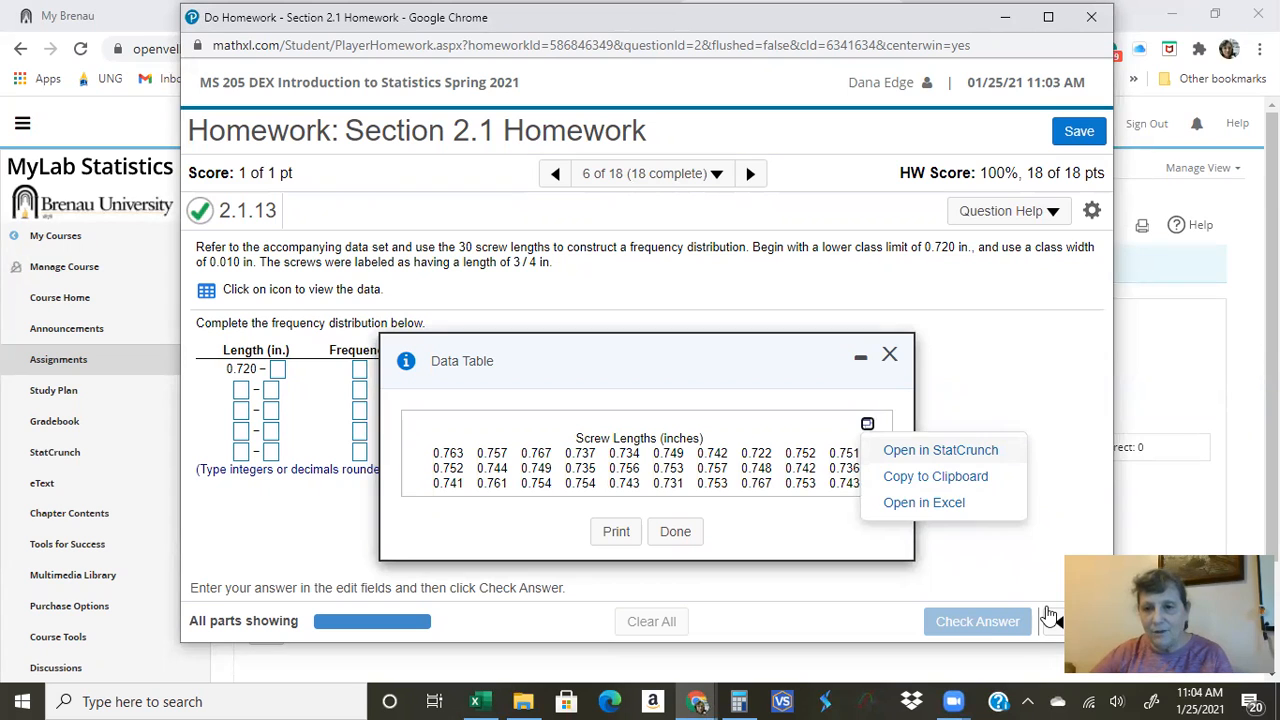
{"action": "left_click", "coordinate": [940, 450]}
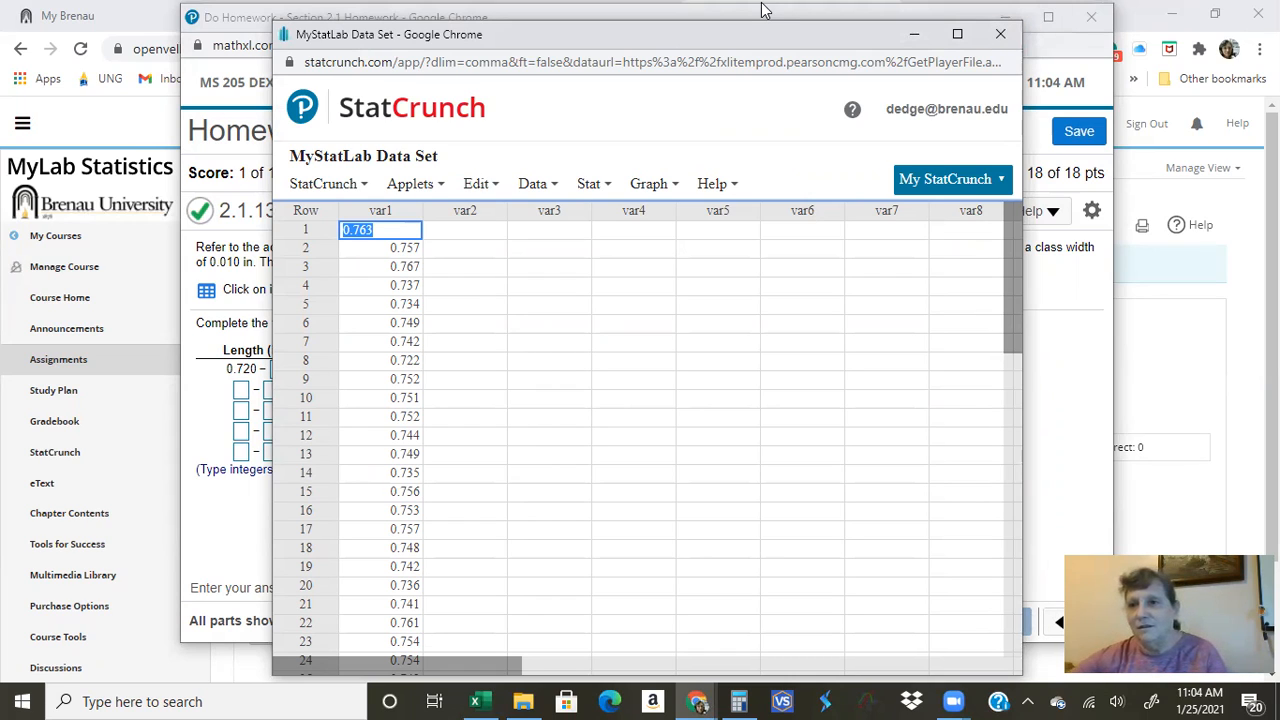
Step: Arrange the screw lengths data set on the right half beside the Section 2.1 homework, and dismiss the homework's data table
{"action": "key", "text": "super+Right"}
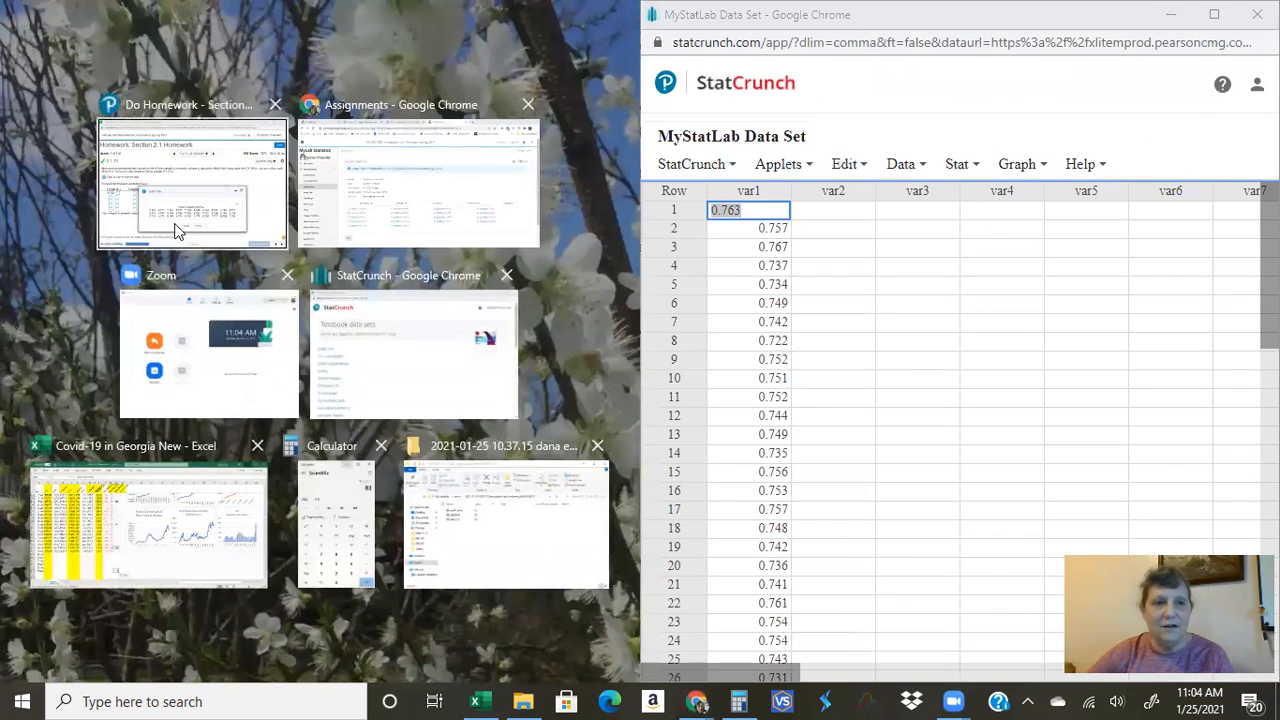
{"action": "left_click", "coordinate": [195, 178]}
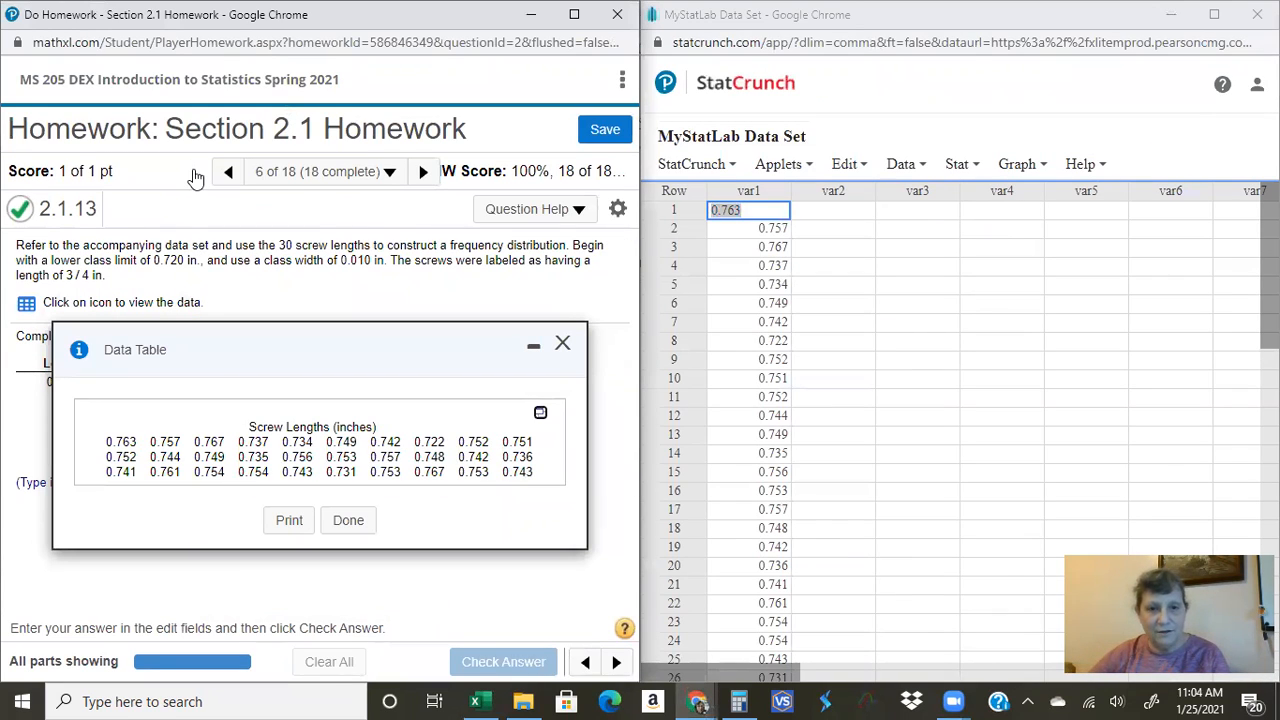
{"action": "key", "text": "Escape"}
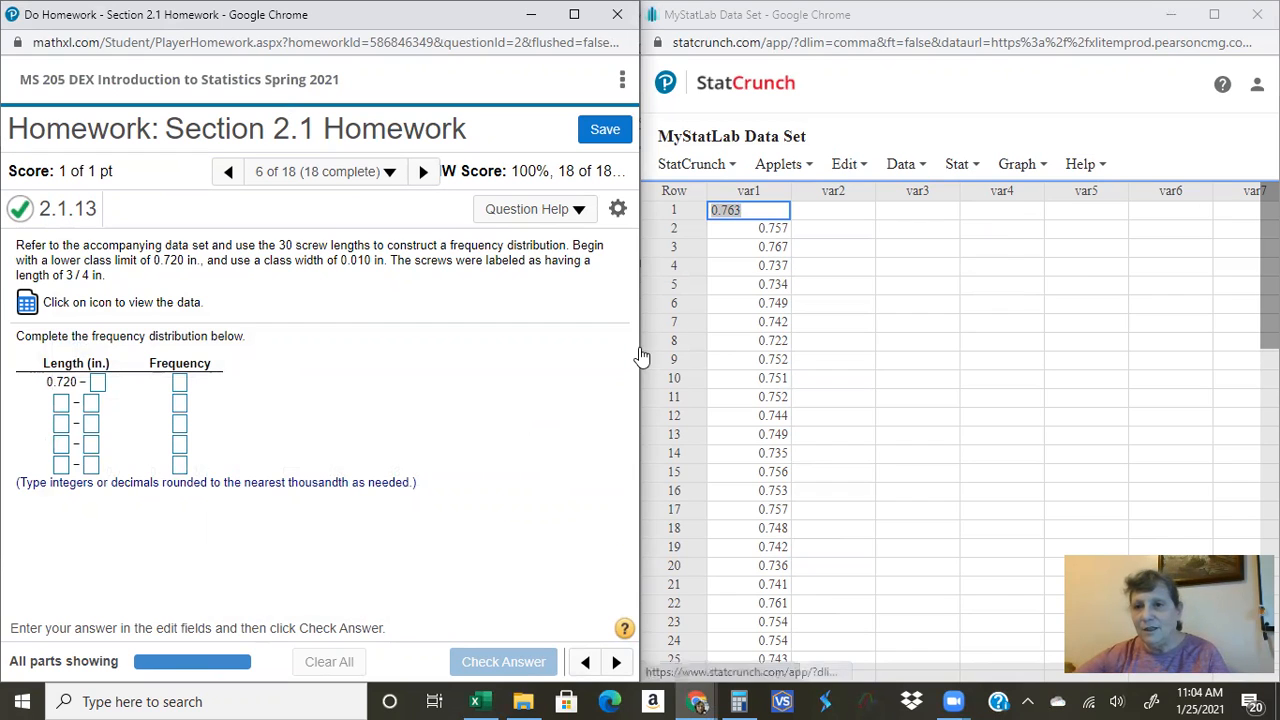
Step: Start a histogram of the screw lengths using the var1 column
{"action": "left_click", "coordinate": [1022, 164]}
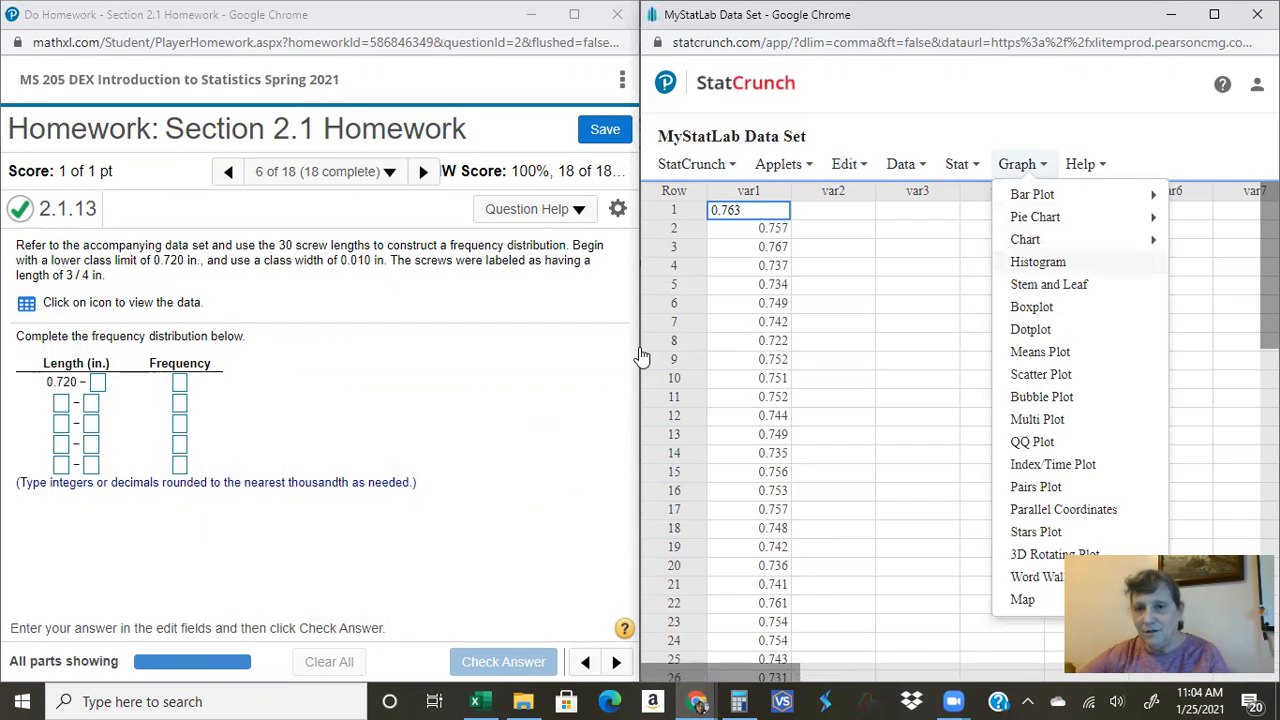
{"action": "left_click", "coordinate": [1038, 262]}
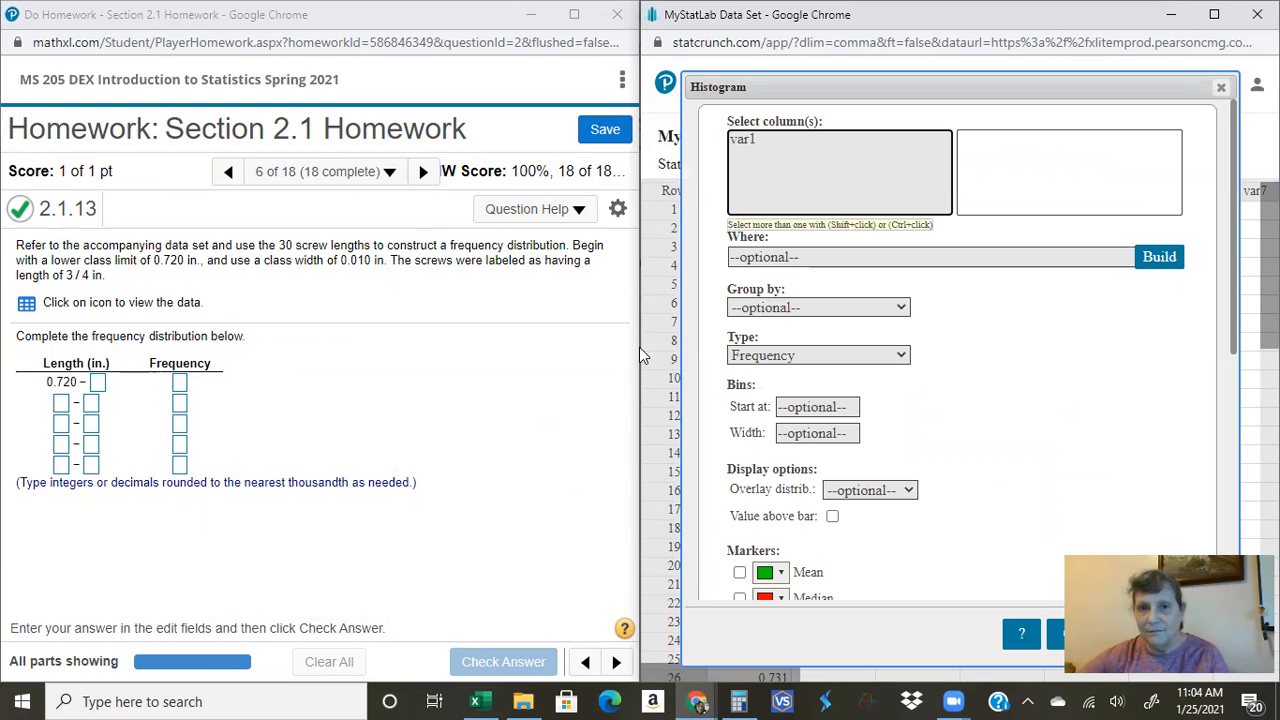
{"action": "left_click", "coordinate": [742, 139]}
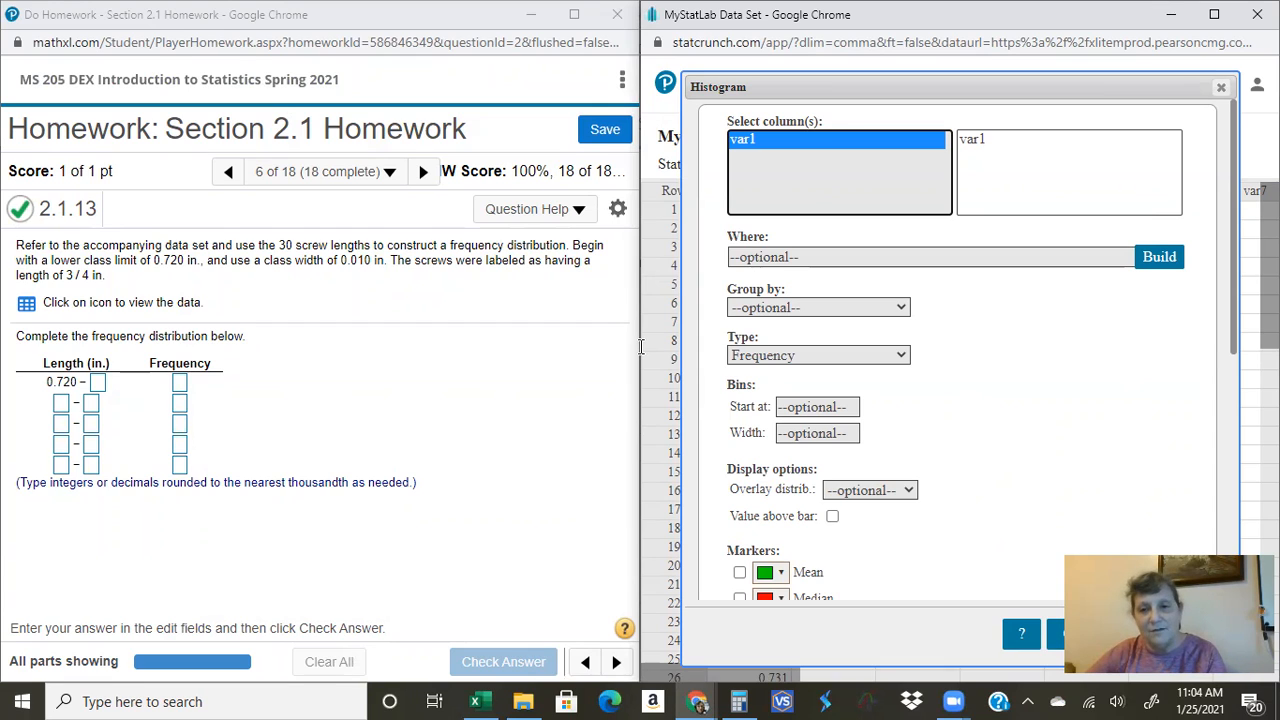
Step: Set the histogram bins to start at .720 with a width of .01, and compute the graph
{"action": "left_click", "coordinate": [817, 406]}
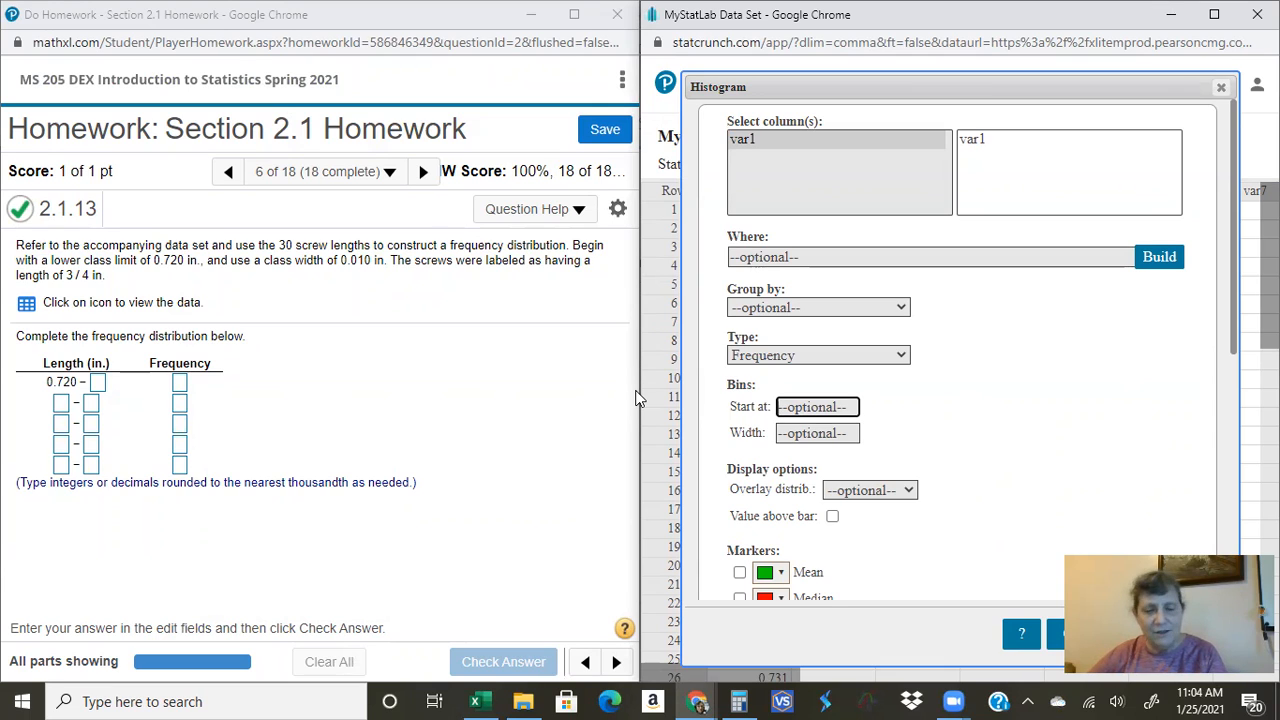
{"action": "type", "text": "."}
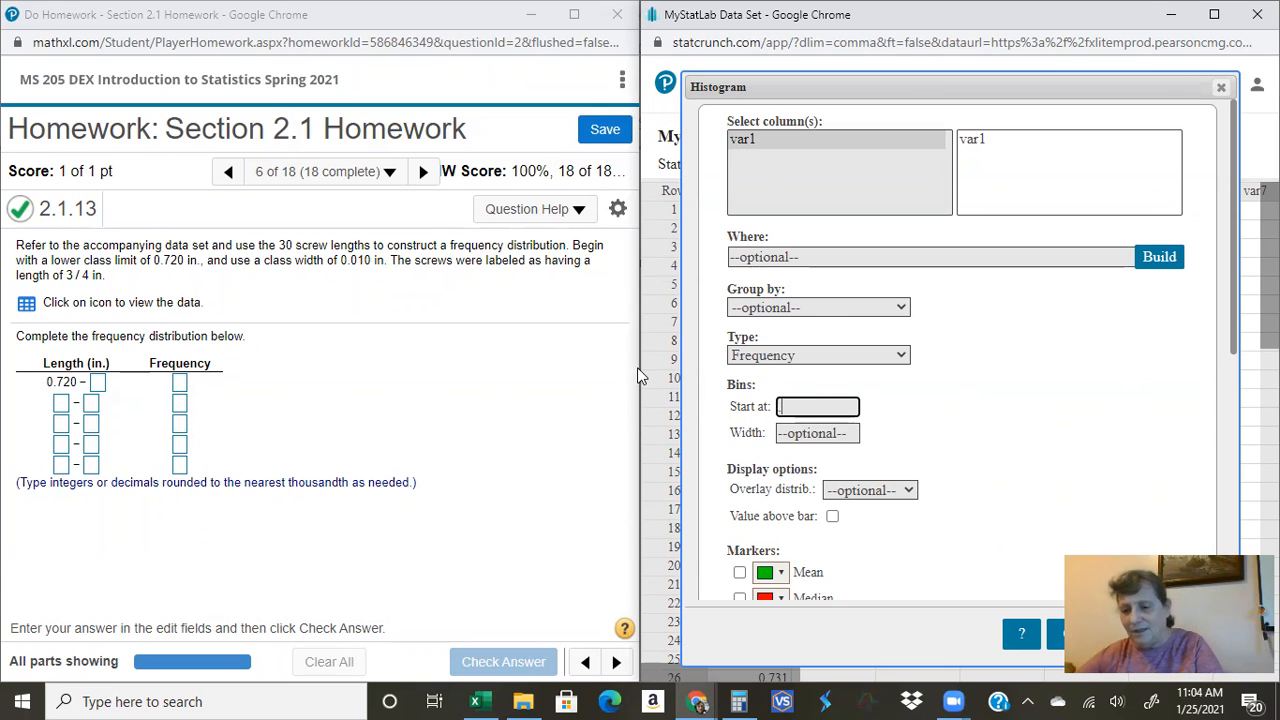
{"action": "type", "text": "720"}
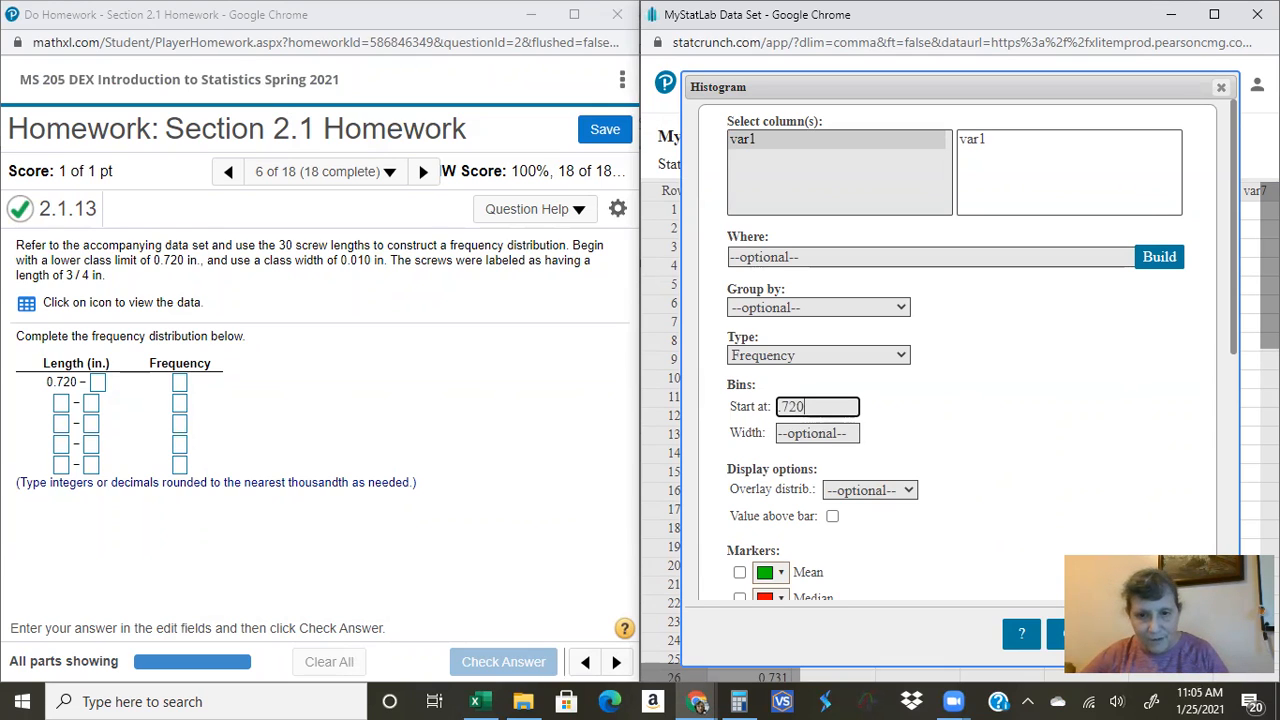
{"action": "key", "text": "Tab"}
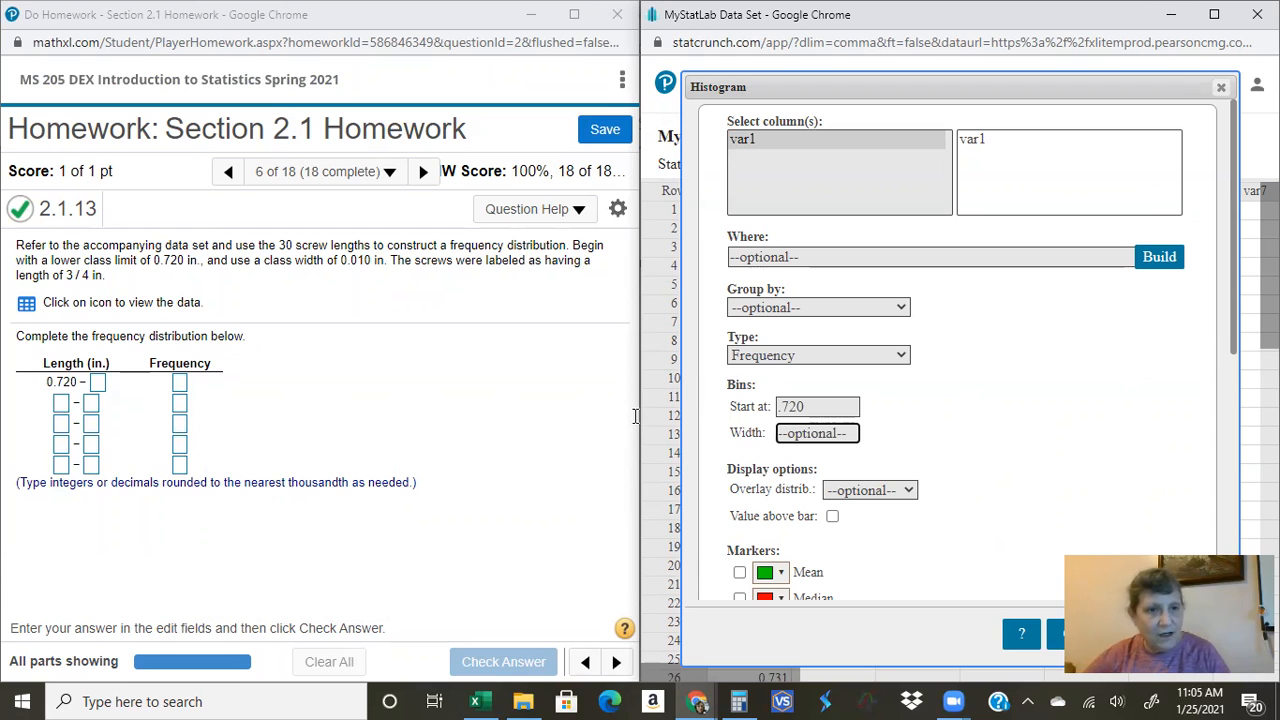
{"action": "type", "text": ".01"}
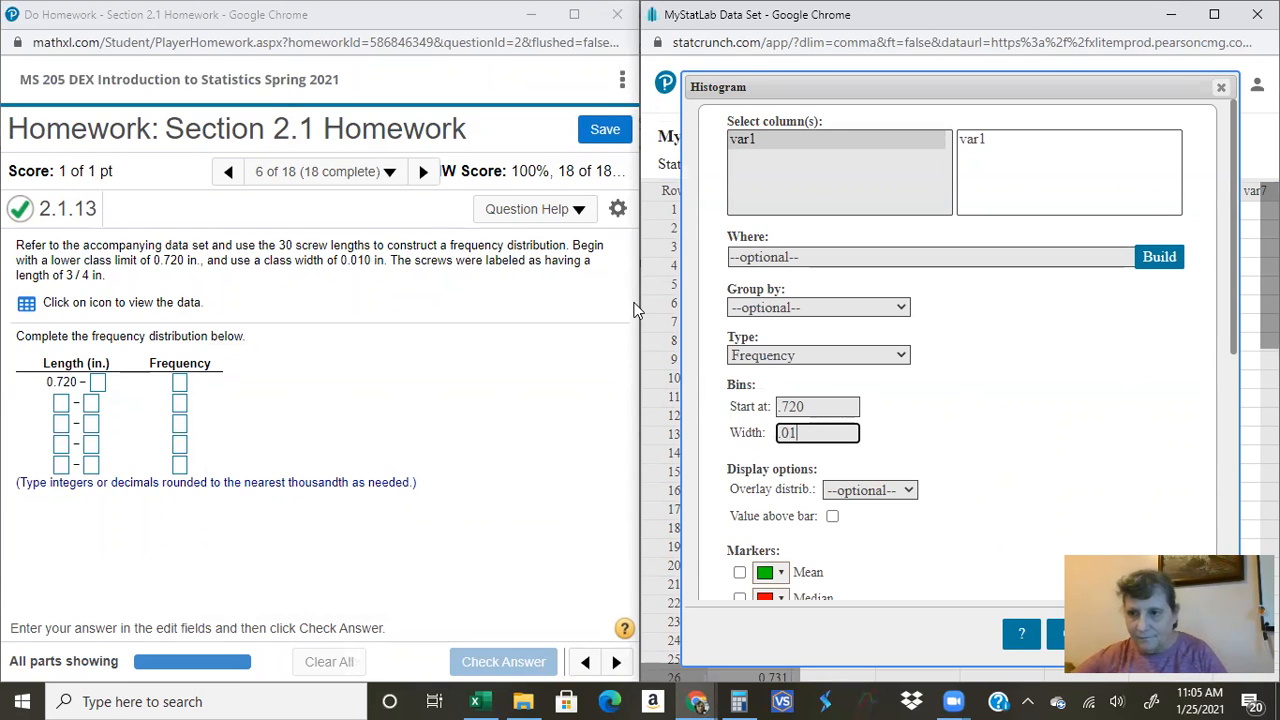
{"action": "scroll", "coordinate": [958, 352], "scroll_direction": "down", "scroll_amount": 1}
{"action": "scroll", "coordinate": [958, 352], "scroll_direction": "down", "scroll_amount": 5}
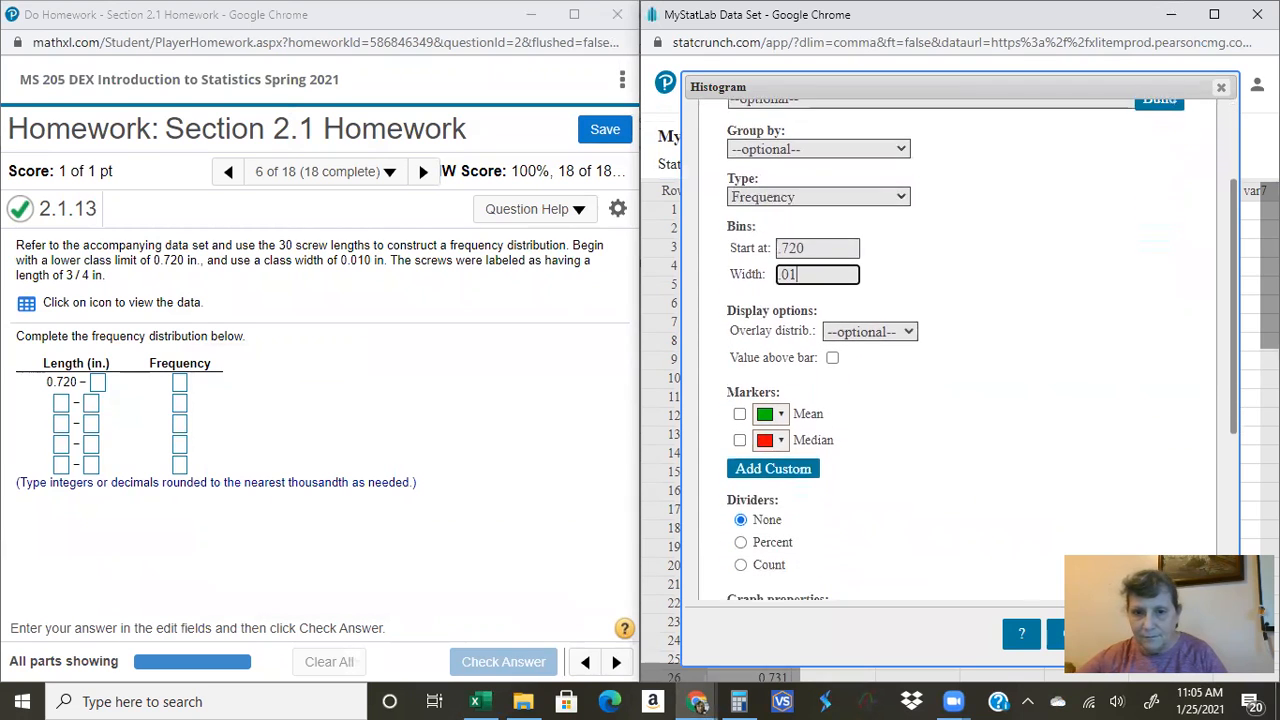
{"action": "scroll", "coordinate": [958, 352], "scroll_direction": "down", "scroll_amount": 3}
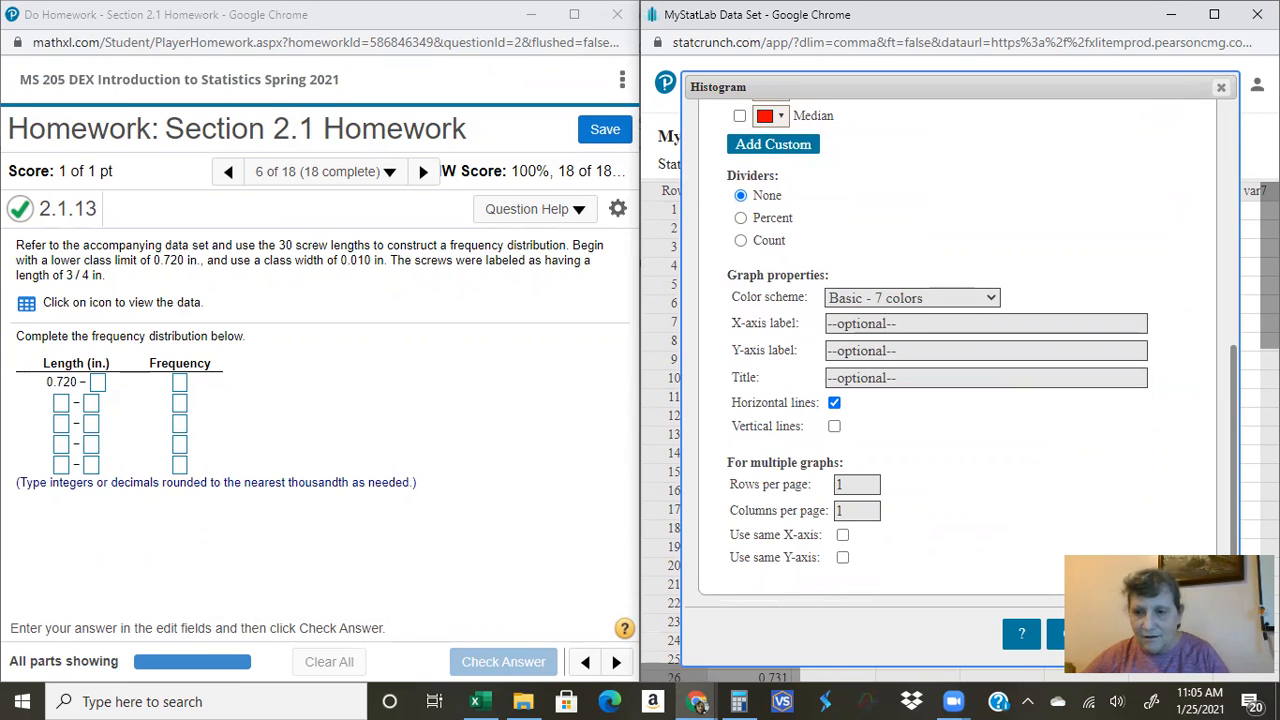
{"action": "scroll", "coordinate": [958, 352], "scroll_direction": "up", "scroll_amount": 4}
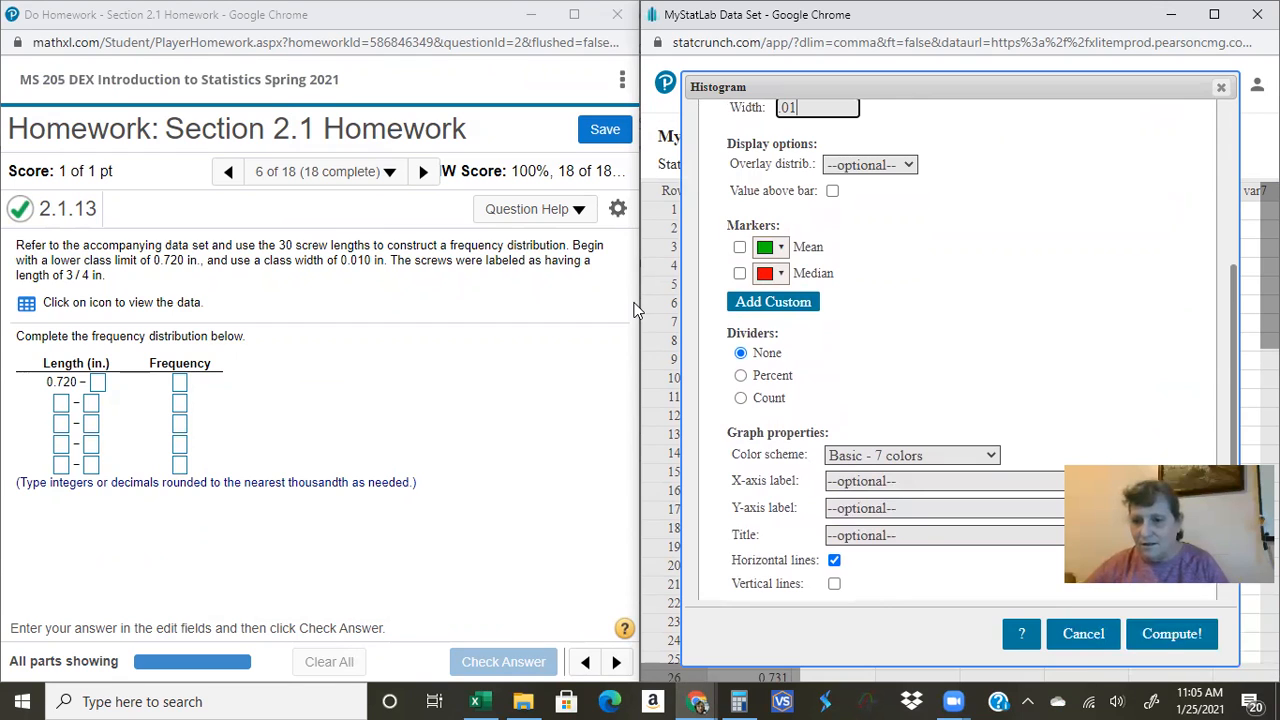
{"action": "key", "text": "Return"}
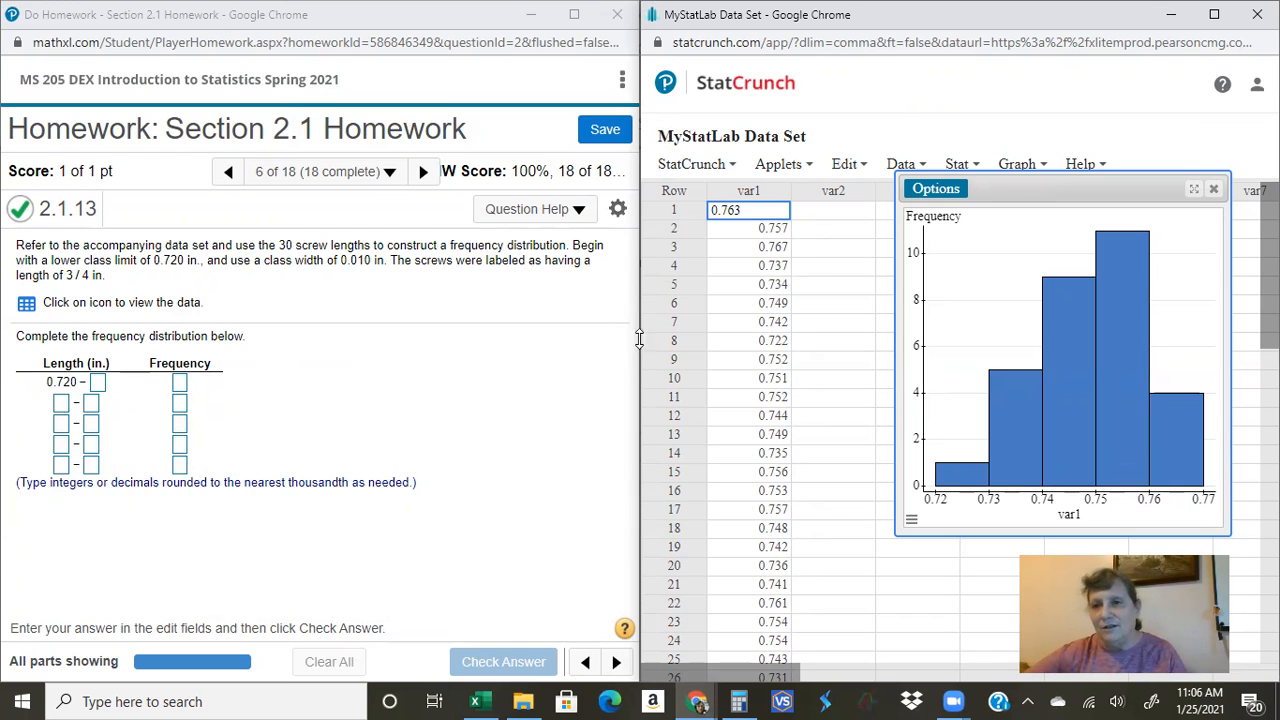
Step: Close the StatCrunch data set window containing the screw lengths histogram
{"action": "left_click", "coordinate": [1257, 14]}
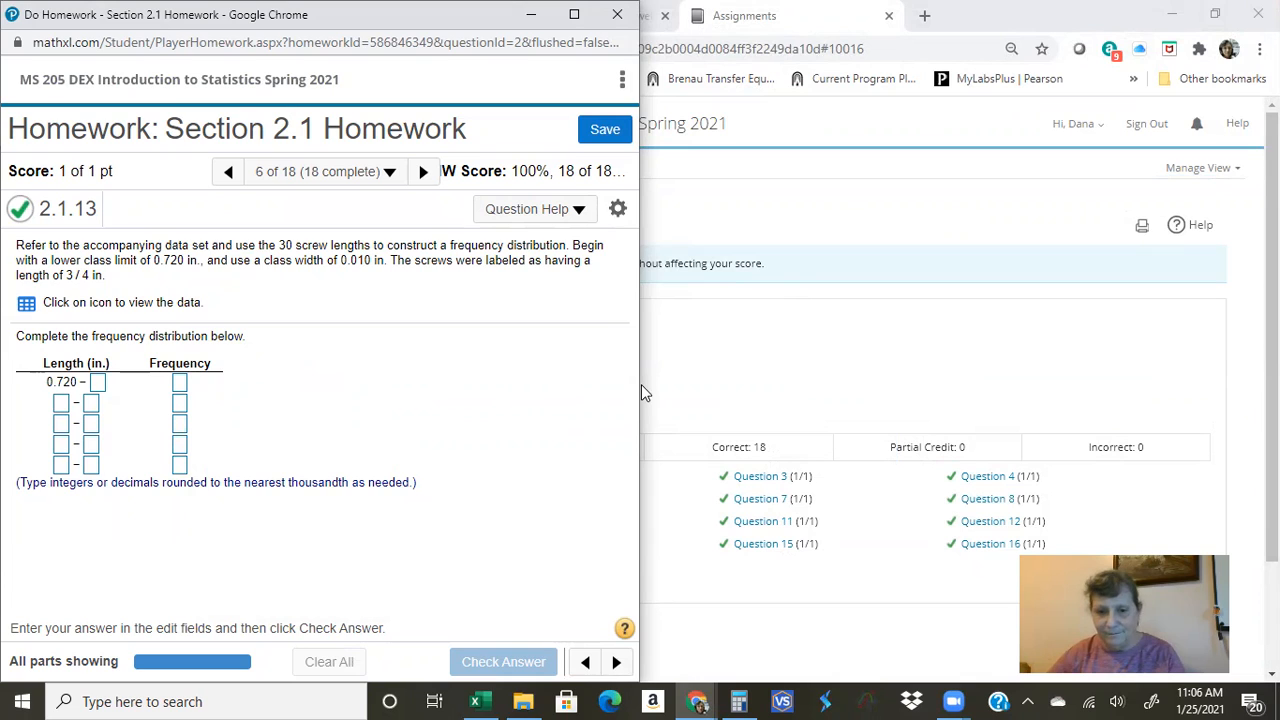
{"action": "mouse_move", "coordinate": [955, 701]}
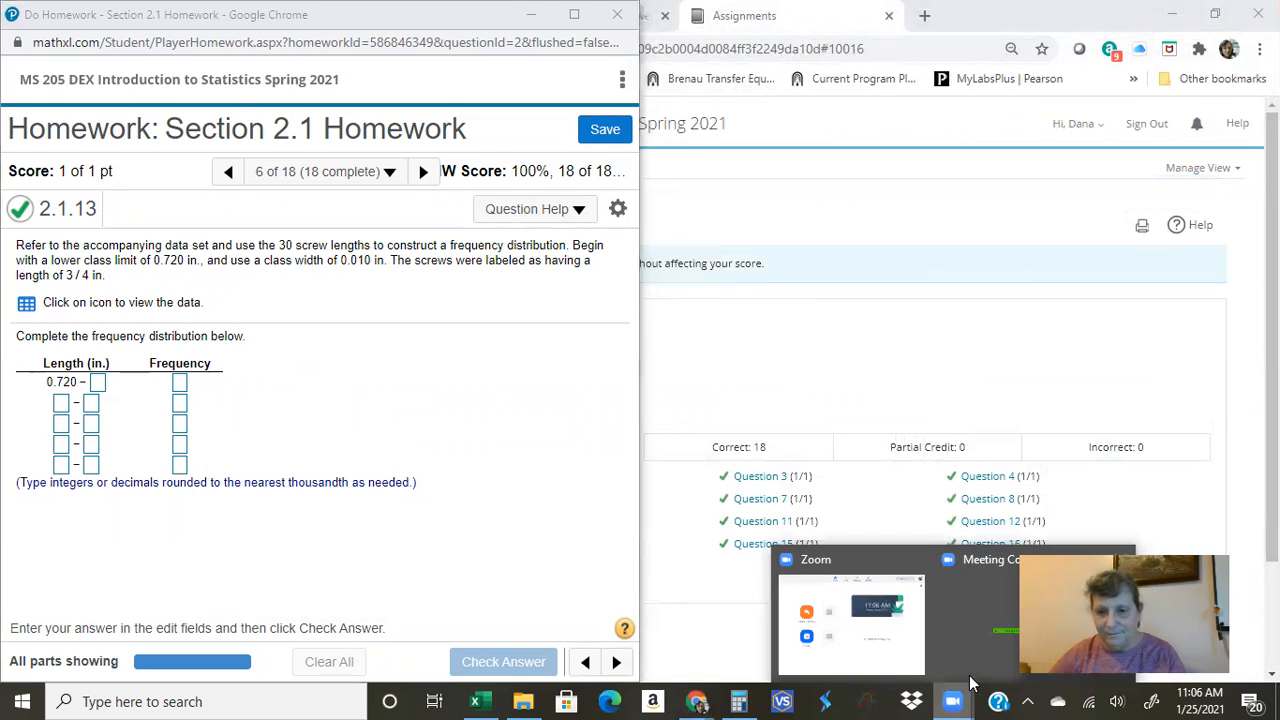